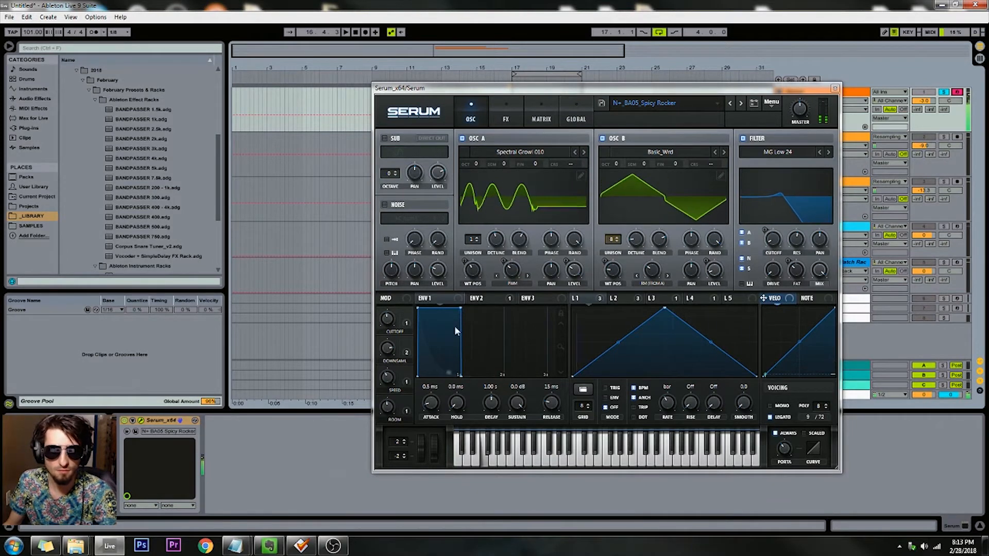
# Step: Sweep the Downsample macro of the Spicy Rocker preset and reposition the Serum window
pyautogui.moveTo(389, 348); pyautogui.dragTo(391, 423)
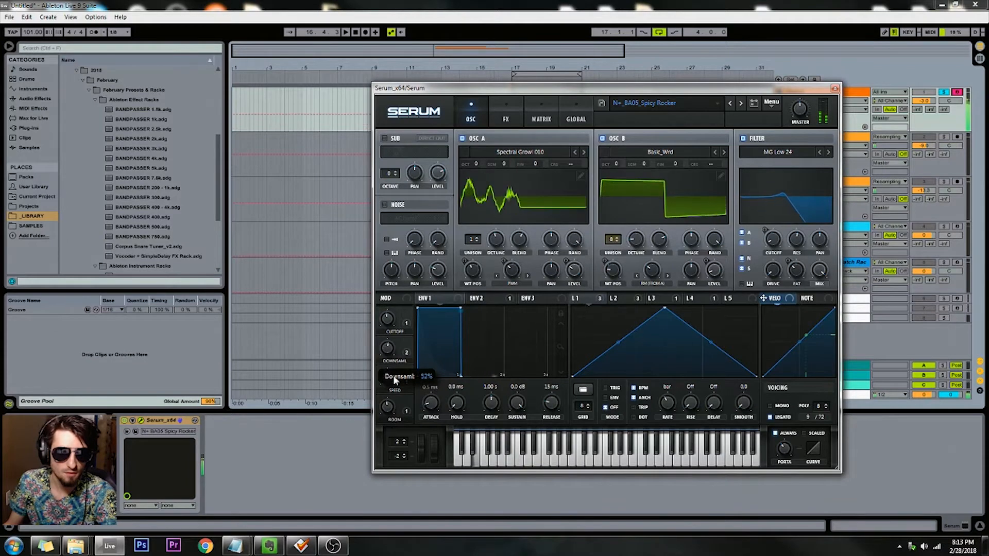
pyautogui.moveTo(394, 379)
pyautogui.mouseDown()
pyautogui.moveTo(386, 336)
pyautogui.moveTo(387, 366)
pyautogui.mouseUp()
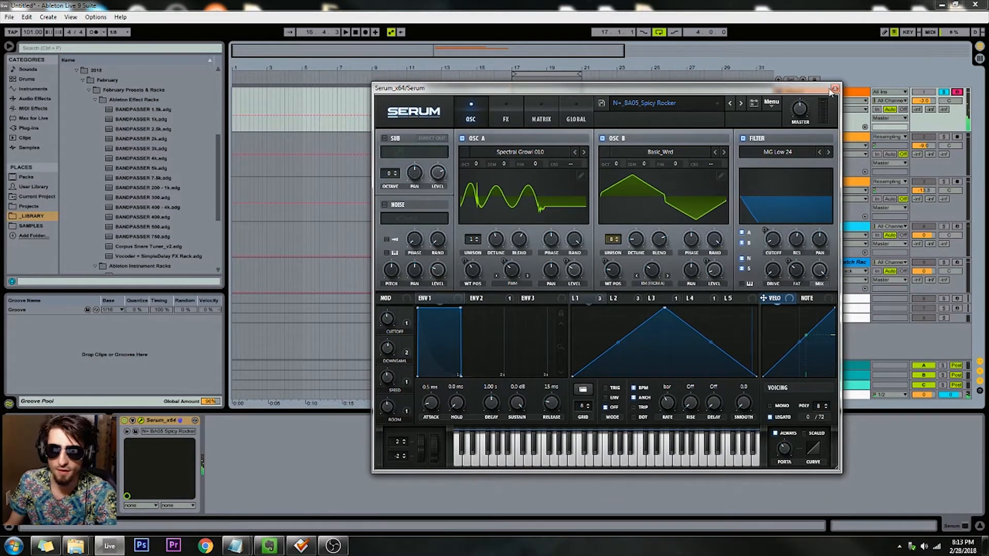
pyautogui.moveTo(734, 93); pyautogui.dragTo(663, 81)
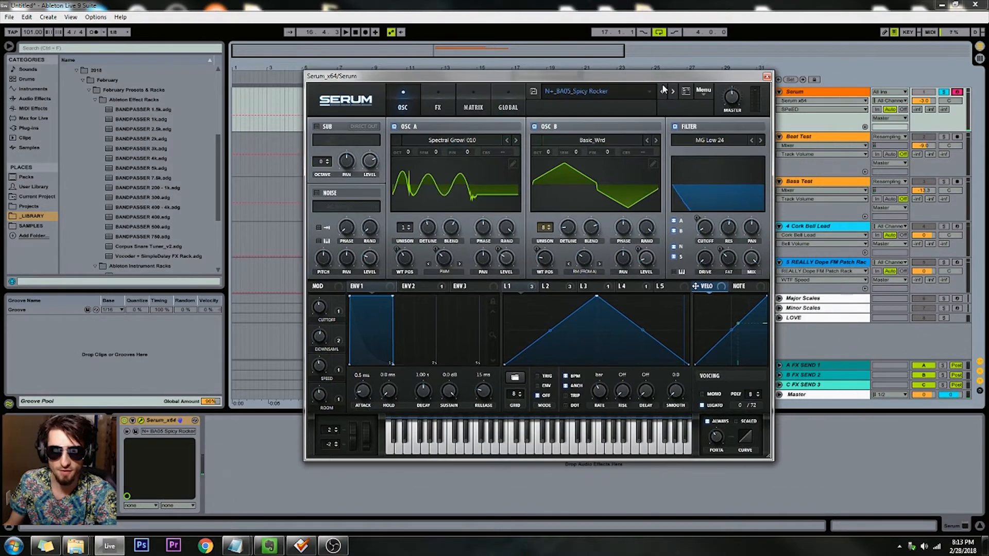
# Step: Step through the Double Formant Bass, Custom Womp Stab and Boing Bass Pluck presets, auditioning macros such as ATK and Cutoff
pyautogui.click(671, 91)
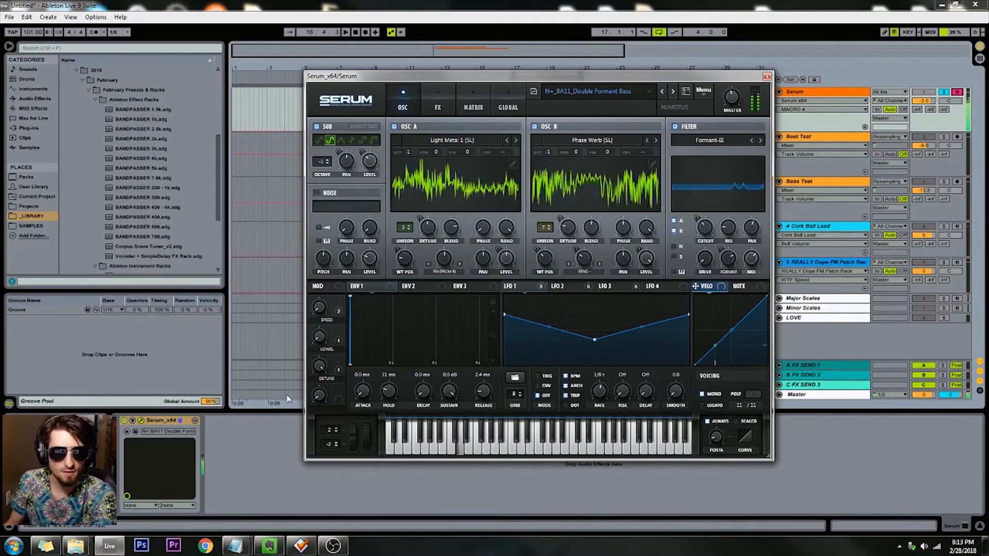
pyautogui.click(673, 91)
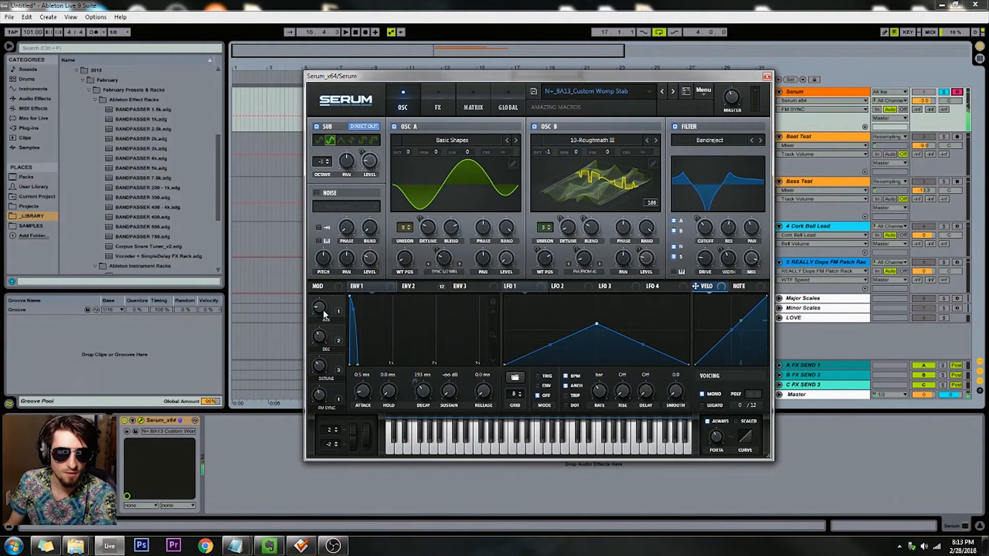
pyautogui.moveTo(325, 310); pyautogui.dragTo(325, 272)
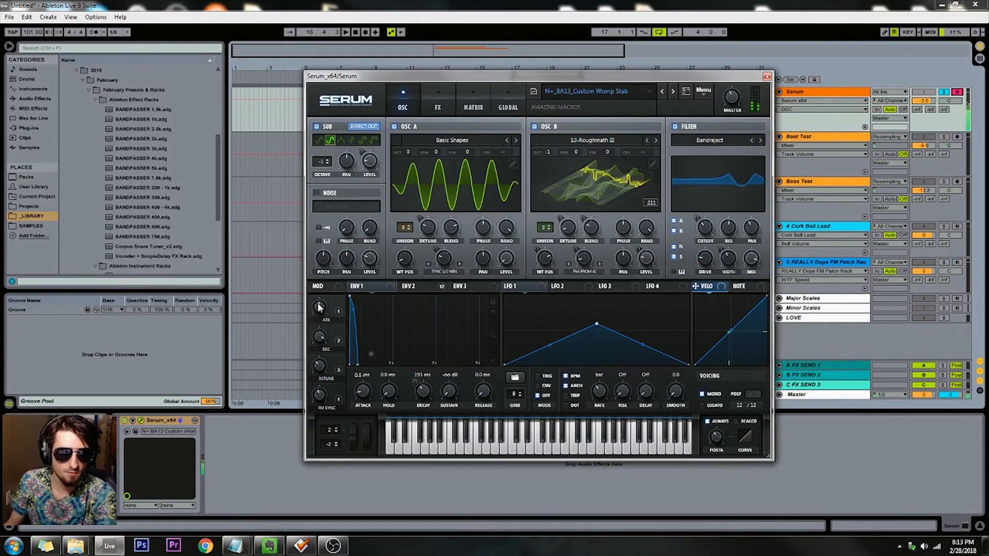
pyautogui.click(320, 396)
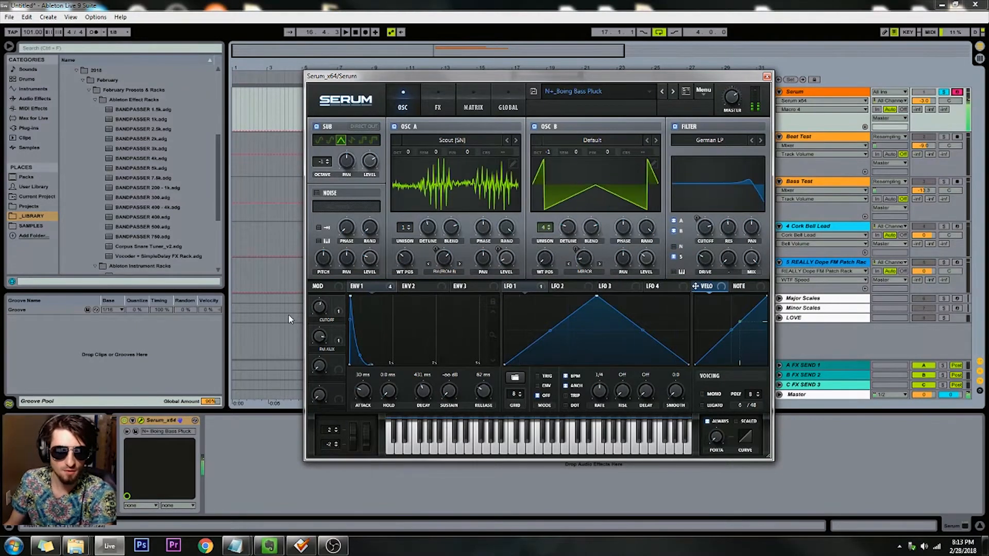
pyautogui.moveTo(319, 308); pyautogui.dragTo(314, 417)
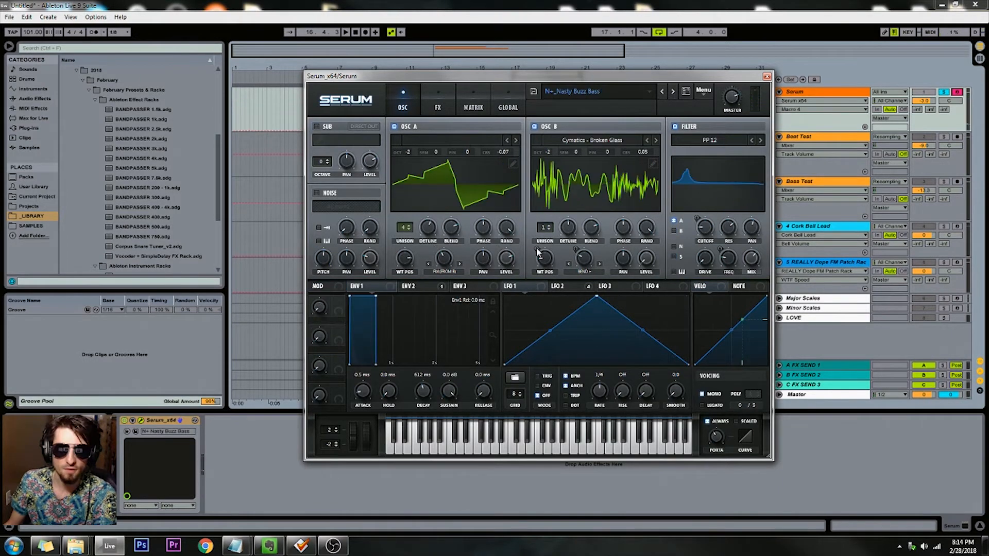
# Step: Load the N+_Very Good Basic Supersaw preset and try its Filter Pluck and Vibrato macros
pyautogui.moveTo(537, 252)
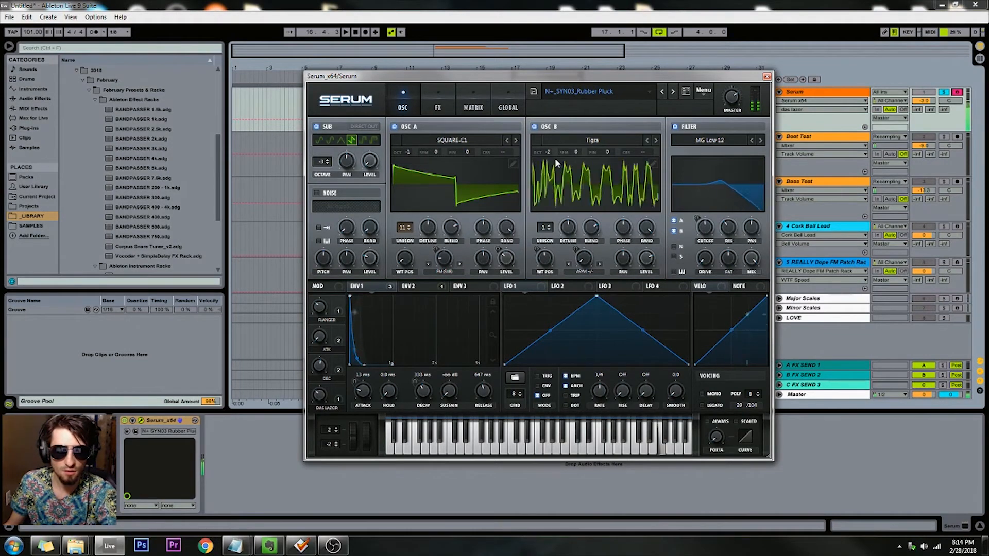
pyautogui.click(662, 93)
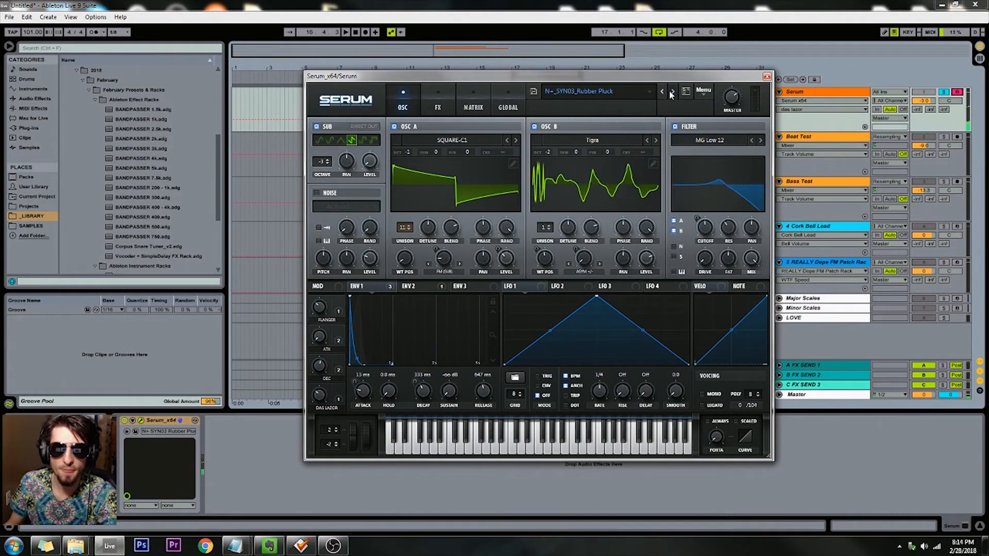
pyautogui.moveTo(503, 76)
pyautogui.mouseDown()
pyautogui.moveTo(547, 83)
pyautogui.moveTo(502, 68)
pyautogui.mouseUp()
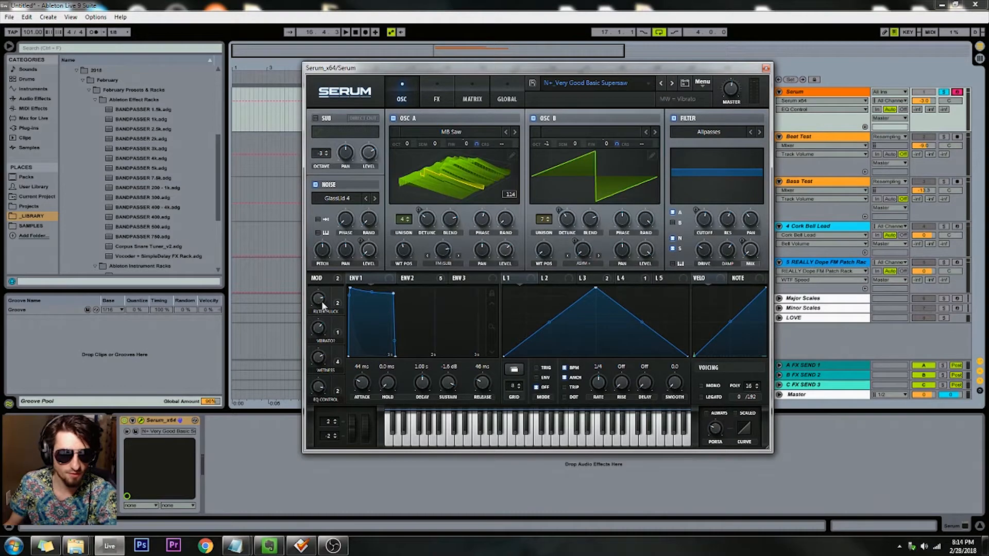
pyautogui.moveTo(321, 301); pyautogui.dragTo(319, 390)
pyautogui.moveTo(319, 328); pyautogui.dragTo(312, 419)
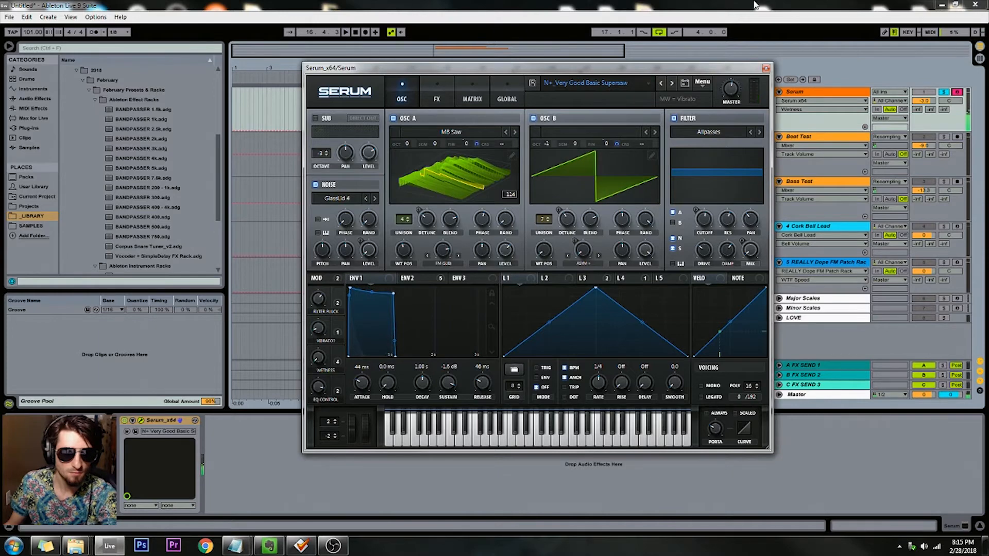
pyautogui.click(766, 67)
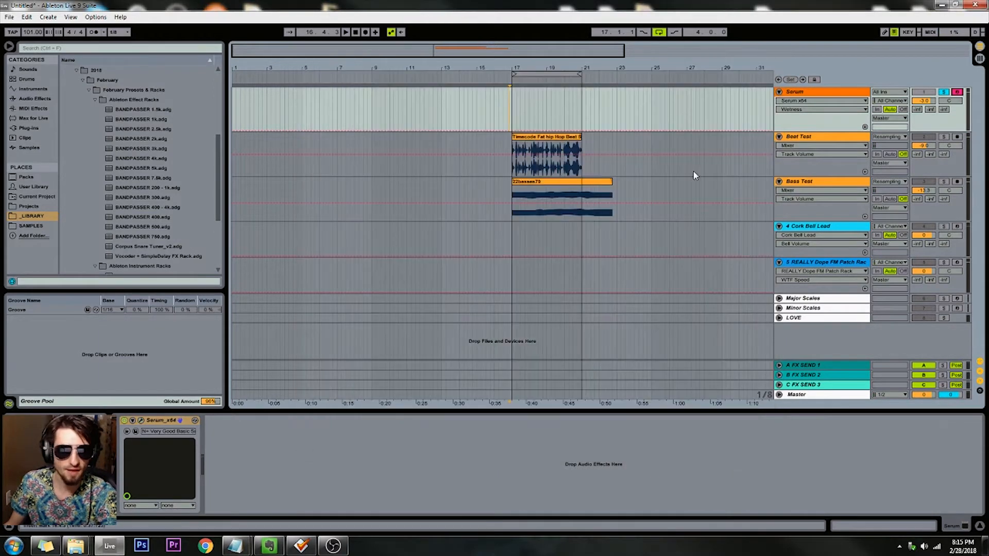
# Step: Add the BANDPASSER 5k.adg effect rack from the library after Serum on the Serum track
pyautogui.click(142, 148)
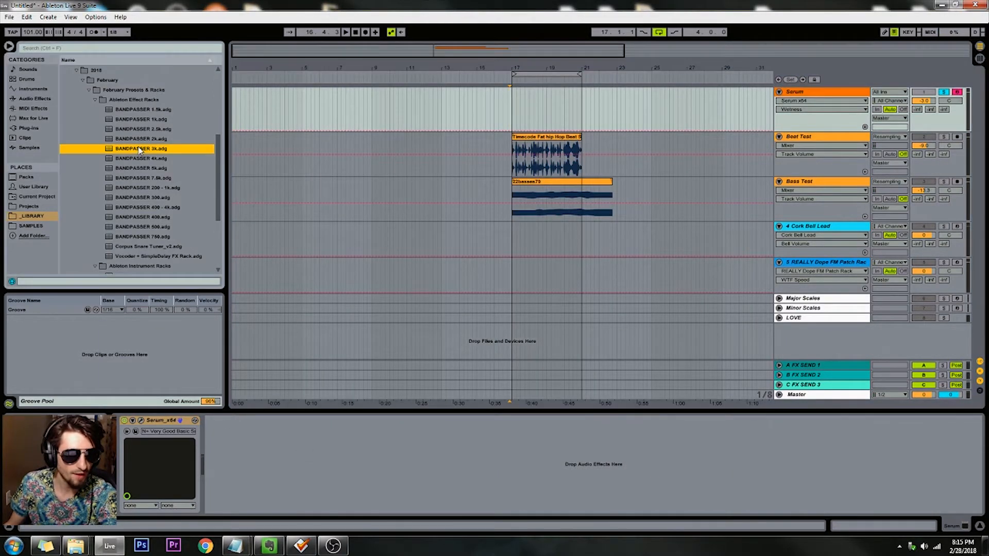
pyautogui.scroll(-3, 142, 129)
pyautogui.click(141, 110)
pyautogui.scroll(3, 142, 114)
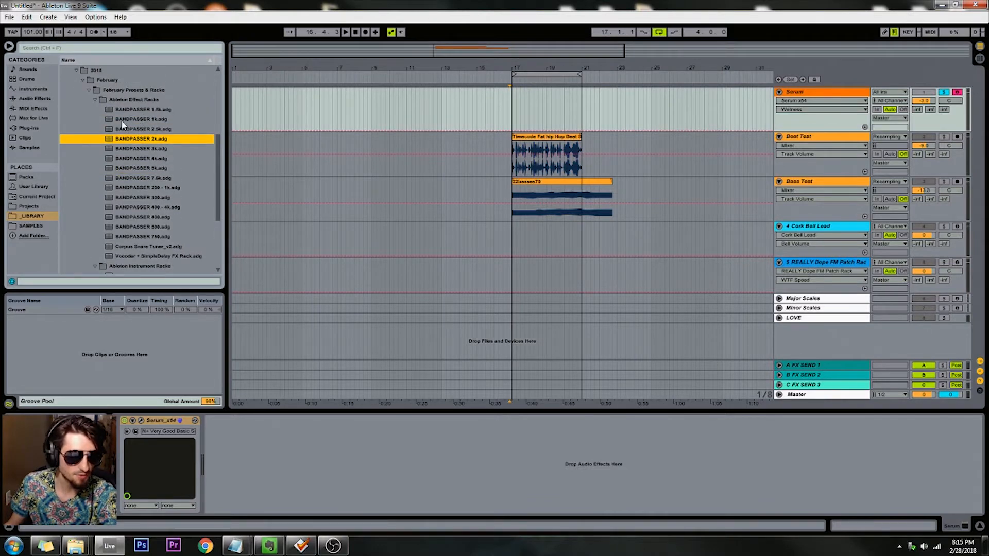
pyautogui.click(124, 158)
pyautogui.click(119, 169)
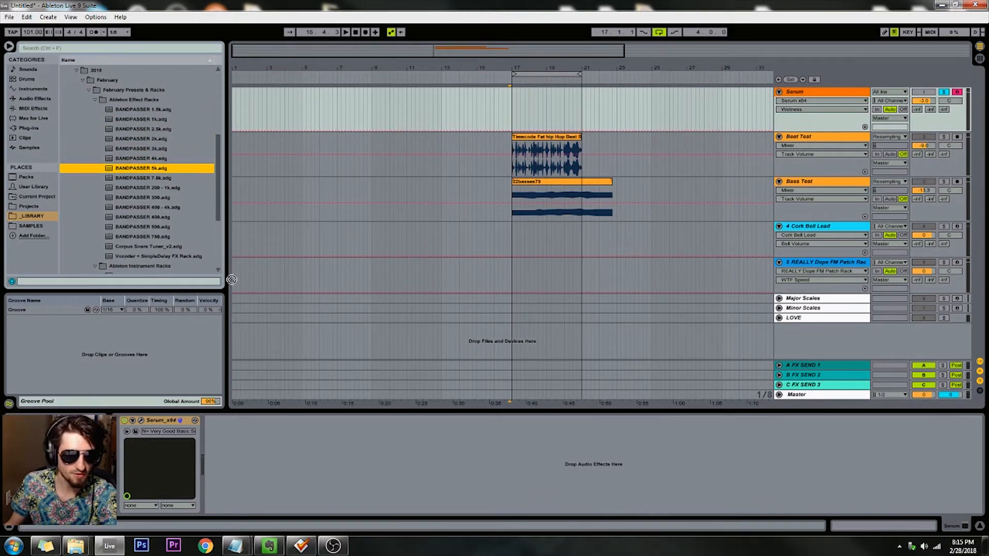
pyautogui.moveTo(220, 213); pyautogui.dragTo(277, 460)
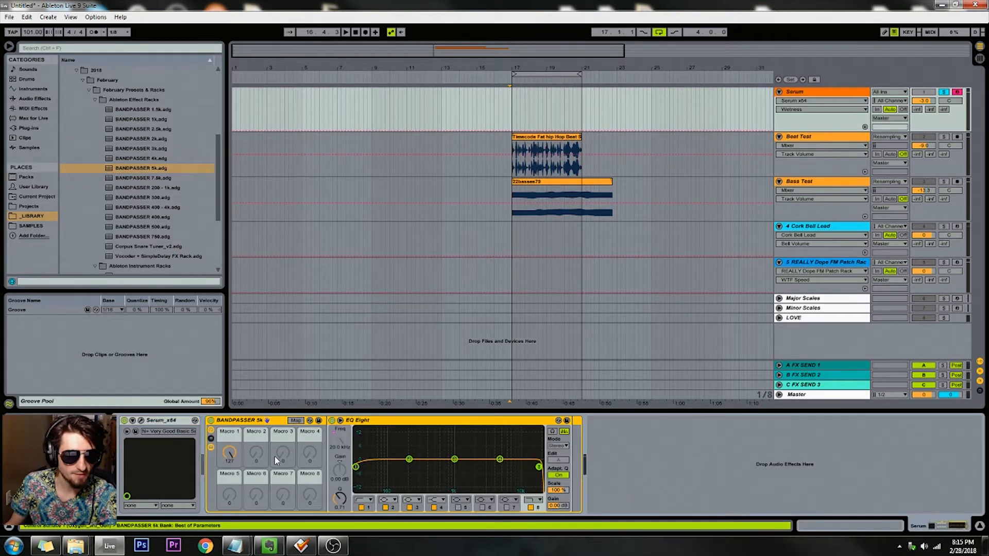
pyautogui.doubleClick(154, 171)
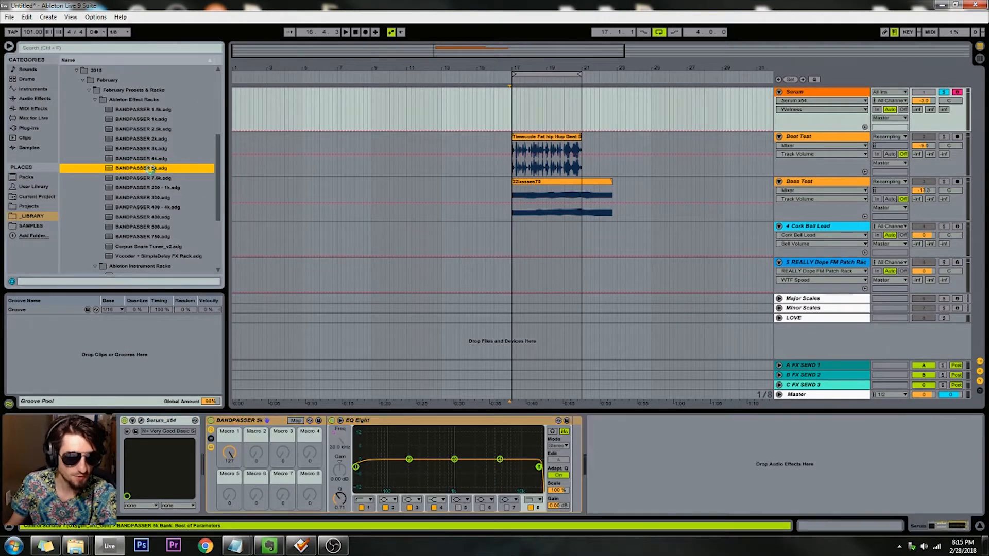
pyautogui.click(657, 421)
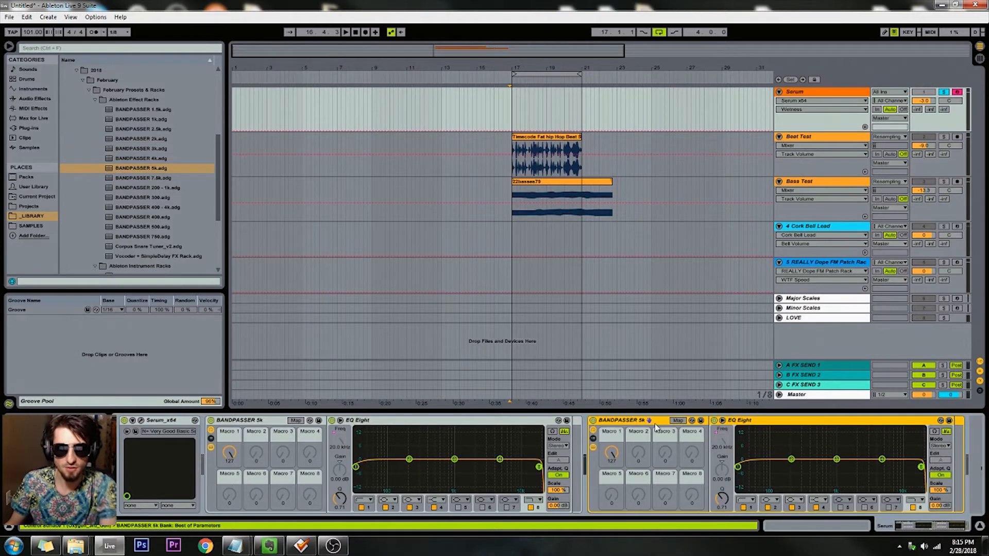
pyautogui.press('Delete')
# Step: Try Macro 1 of the BANDPASSER 5k rack and remove the rack from the Serum track
pyautogui.moveTo(230, 454)
pyautogui.mouseDown()
pyautogui.moveTo(229, 510)
pyautogui.moveTo(230, 447)
pyautogui.mouseUp()
pyautogui.click(257, 422)
pyautogui.press('Delete')
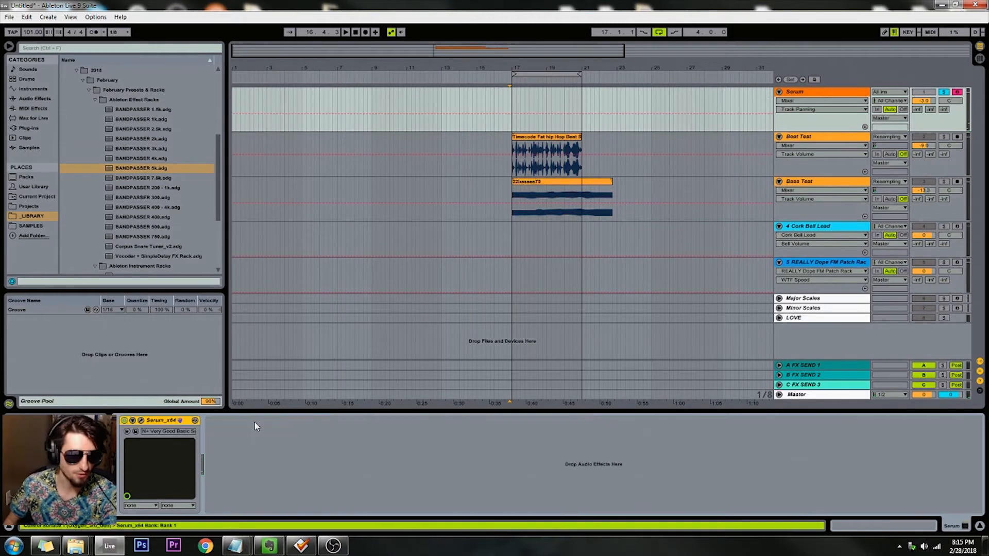
# Step: Add the Corpus Snare Tuner_v2.adg effect rack from the library to the Beat Test track
pyautogui.click(141, 220)
pyautogui.scroll(-1, 142, 218)
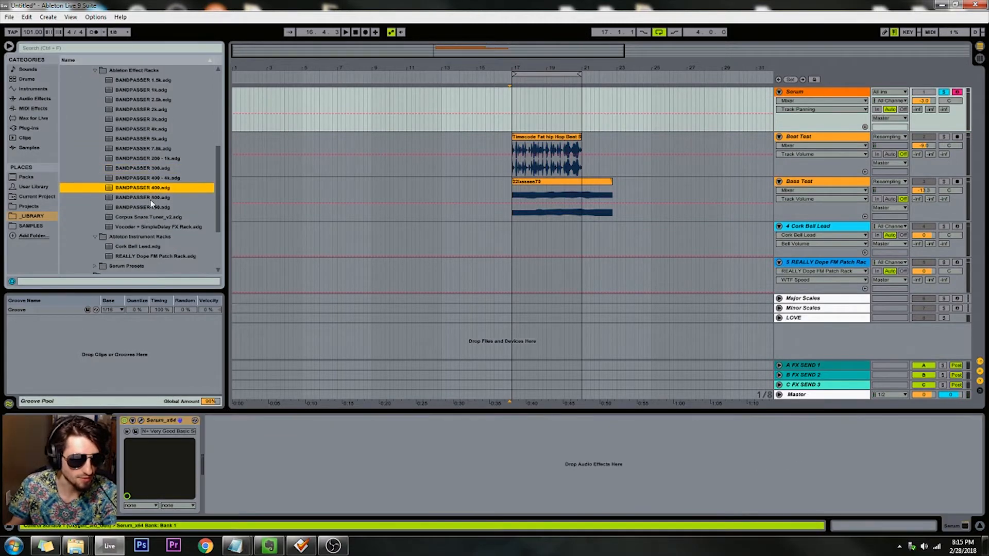
pyautogui.click(150, 204)
pyautogui.scroll(-1, 151, 153)
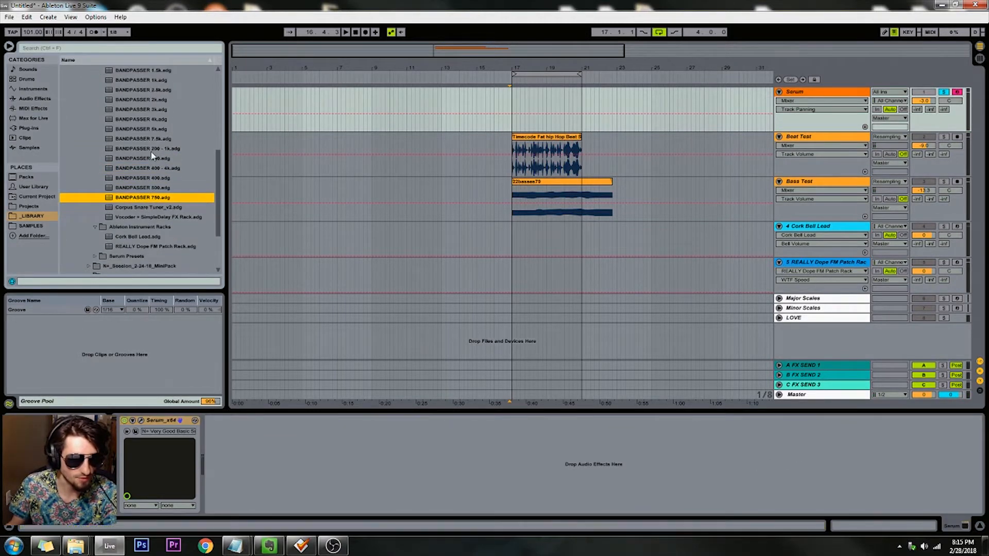
pyautogui.click(140, 208)
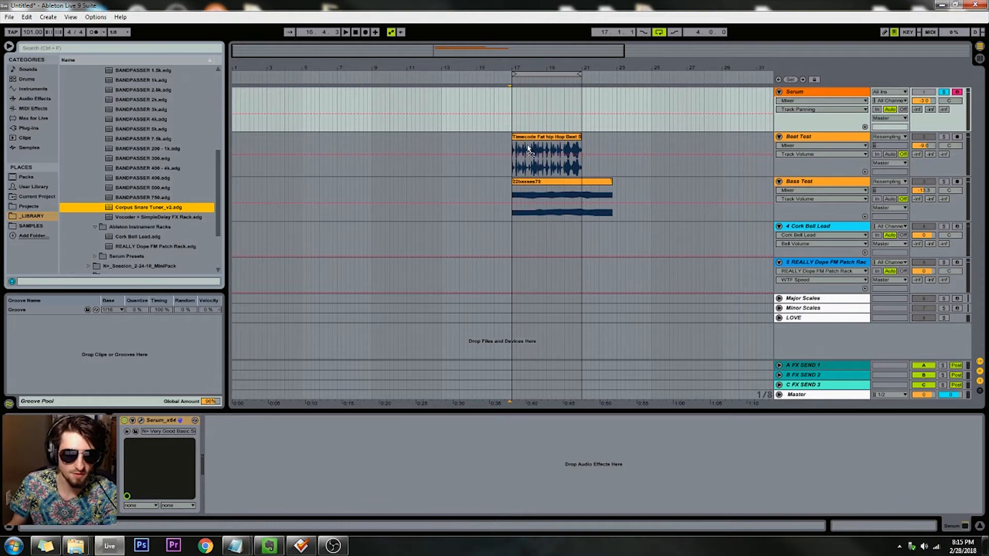
pyautogui.click(635, 147)
pyautogui.moveTo(153, 459); pyautogui.dragTo(153, 503)
# Step: Bypass the Corpus Snare Tuner_v2 rack and play the Beat Test track soloed
pyautogui.click(124, 421)
pyautogui.press('space')
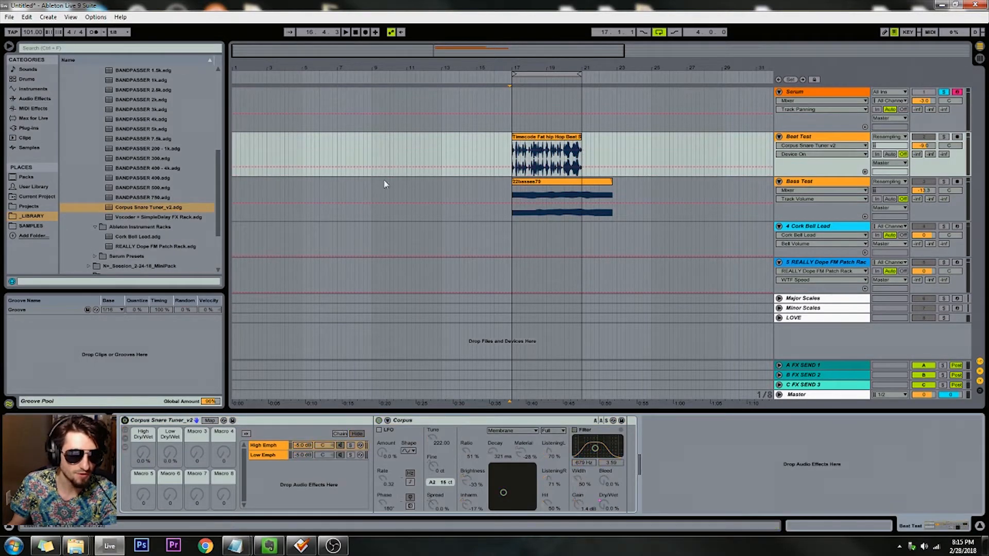
pyautogui.click(943, 137)
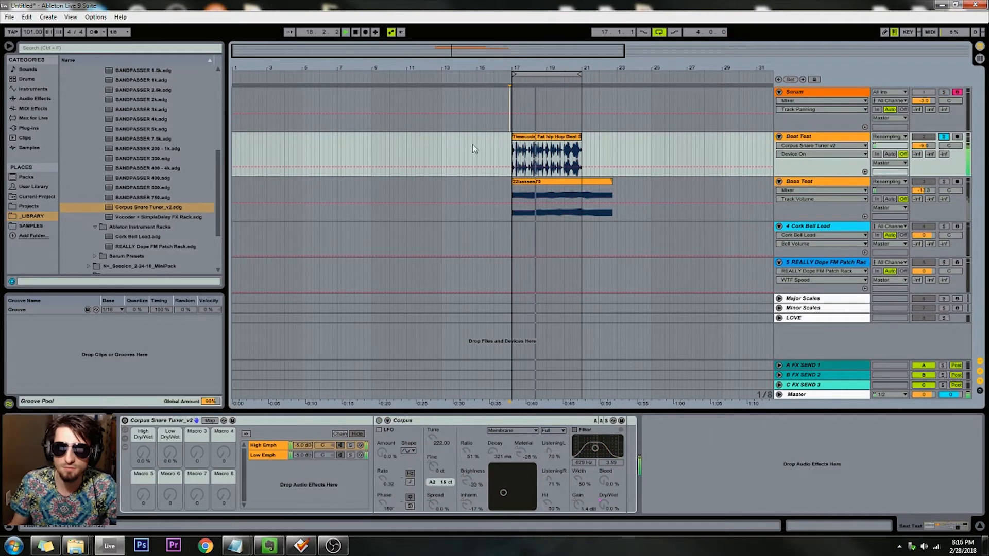
# Step: Re-enable the Corpus Snare Tuner_v2 rack and set High Dry/Wet to about 70% and Low Dry/Wet to about 14%
pyautogui.click(125, 421)
pyautogui.moveTo(143, 453); pyautogui.dragTo(168, 467)
pyautogui.click(144, 496)
pyautogui.click(149, 457)
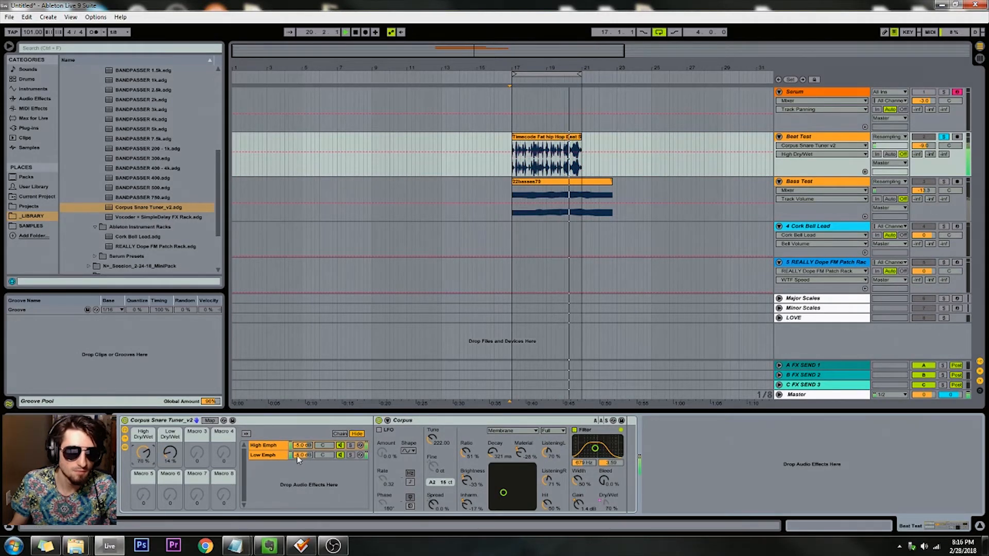
# Step: Raise the High Emph chain's Corpus tuning to about 1220 Hz and set High Dry/Wet to 15% and Low Dry/Wet to 13%
pyautogui.click(272, 447)
pyautogui.moveTo(433, 440); pyautogui.dragTo(433, 418)
pyautogui.moveTo(170, 453)
pyautogui.mouseDown()
pyautogui.moveTo(143, 481)
pyautogui.moveTo(170, 449)
pyautogui.mouseUp()
pyautogui.press('space')
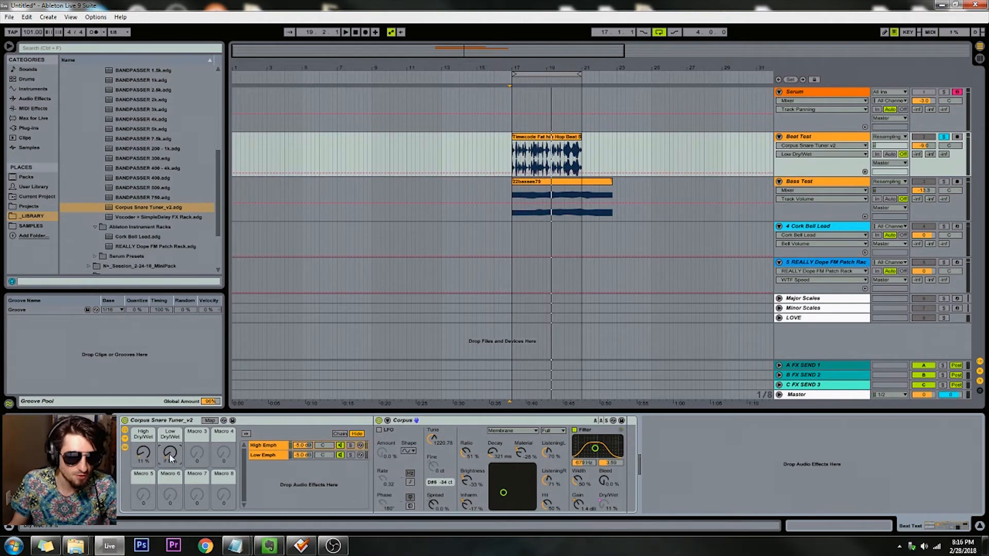
pyautogui.moveTo(151, 454)
pyautogui.mouseDown()
pyautogui.moveTo(168, 450)
pyautogui.moveTo(145, 454)
pyautogui.mouseUp()
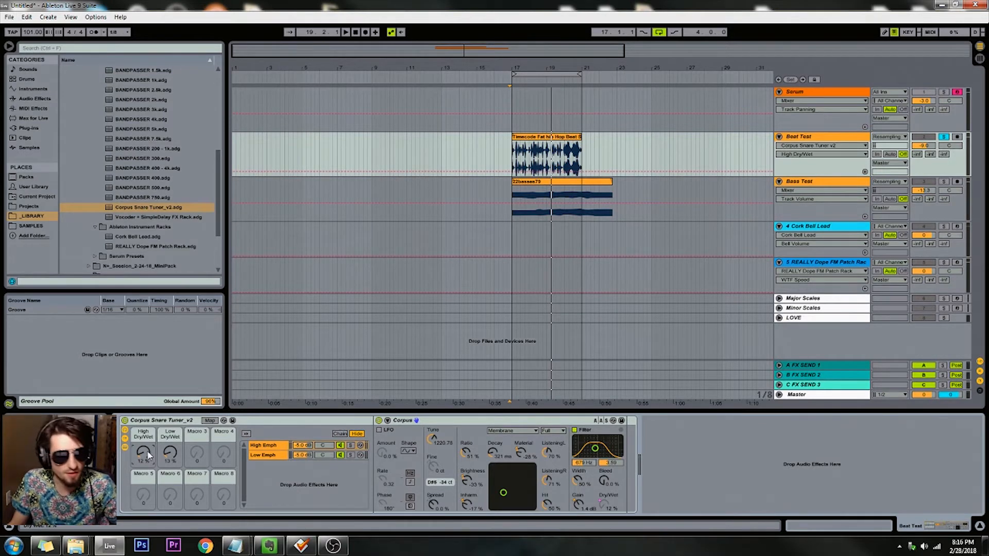
pyautogui.moveTo(144, 453); pyautogui.dragTo(143, 460)
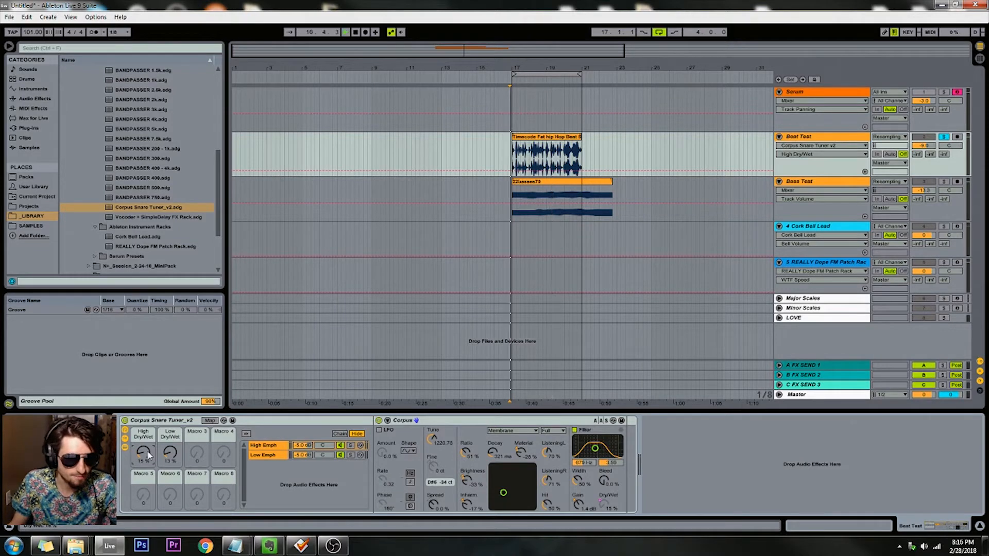
# Step: Solo the Bass Test track and add the Vocoder + SimpleDelay FX Rack.adg from the library to it
pyautogui.click(676, 218)
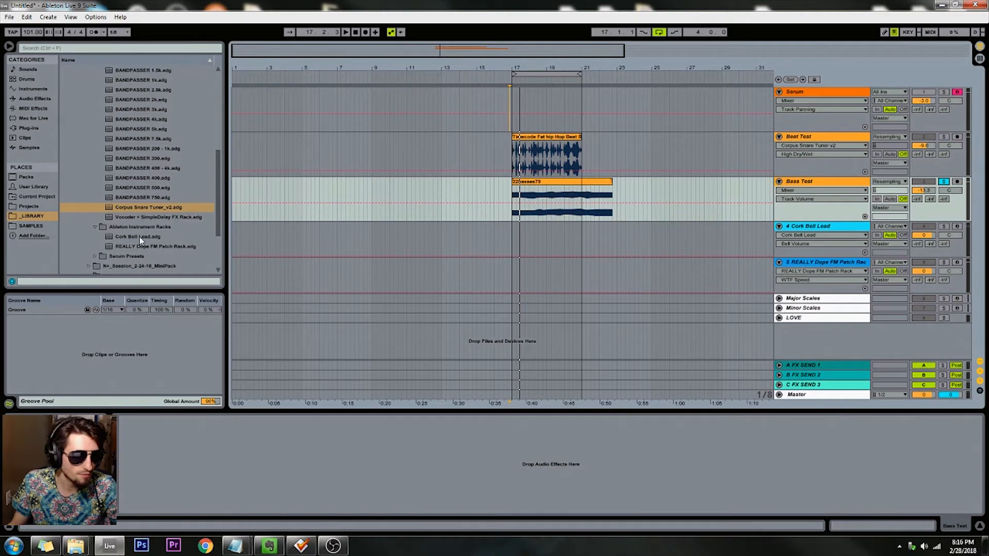
pyautogui.moveTo(150, 217); pyautogui.dragTo(177, 230)
pyautogui.moveTo(455, 193); pyautogui.dragTo(452, 189)
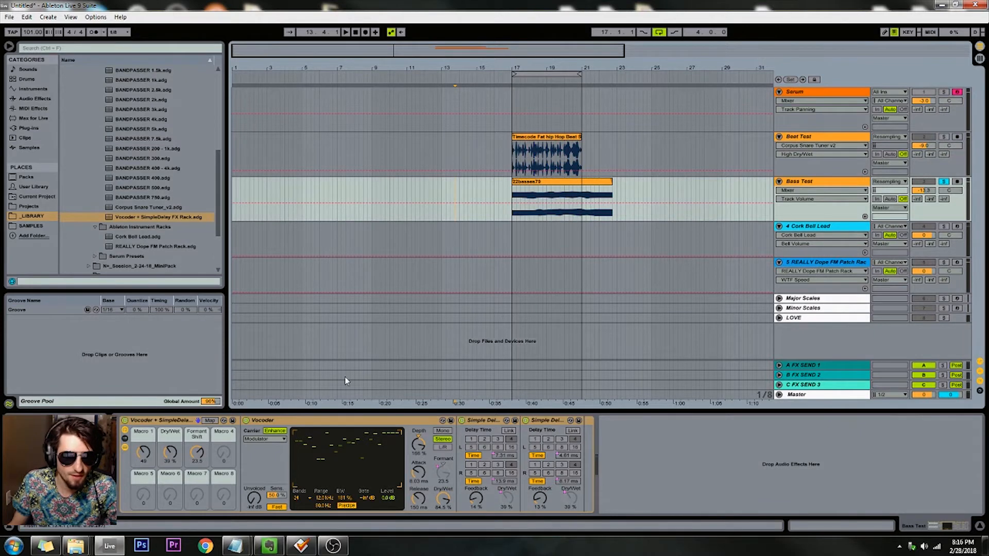
pyautogui.click(250, 446)
# Step: Set the vocoder rack's Macro 1 to about 79, Dry/Wet to 50% and Formant Shift to 0.28, and play the bass
pyautogui.moveTo(143, 452); pyautogui.dragTo(143, 471)
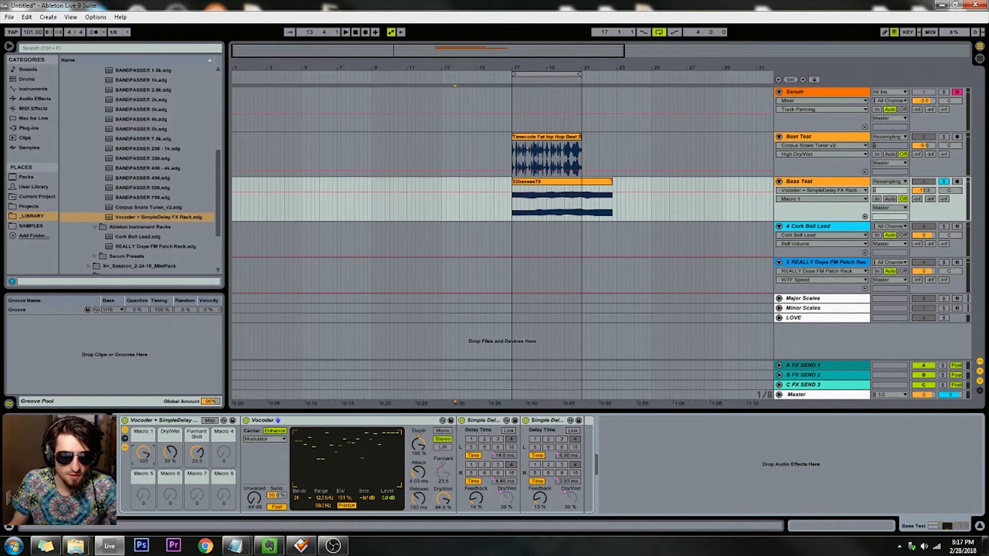
pyautogui.moveTo(144, 452); pyautogui.dragTo(143, 412)
pyautogui.moveTo(143, 452); pyautogui.dragTo(143, 479)
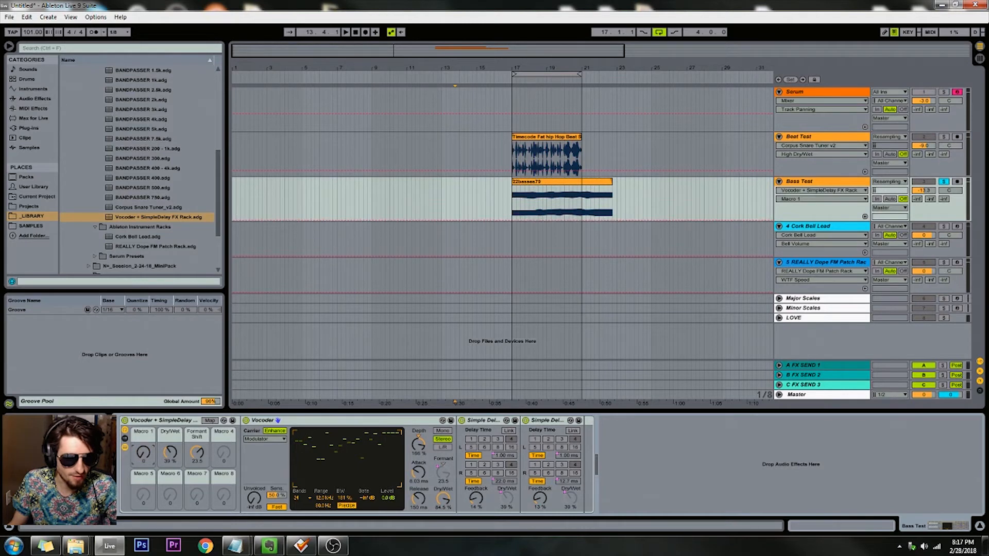
pyautogui.moveTo(170, 452); pyautogui.dragTo(170, 479)
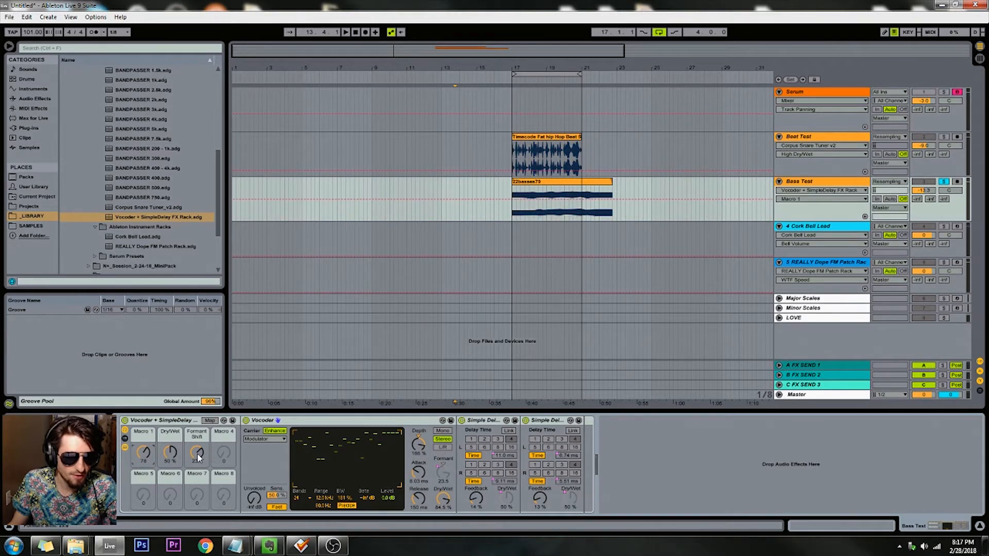
pyautogui.moveTo(197, 453)
pyautogui.mouseDown()
pyautogui.moveTo(197, 462)
pyautogui.moveTo(197, 449)
pyautogui.mouseUp()
pyautogui.press('space')
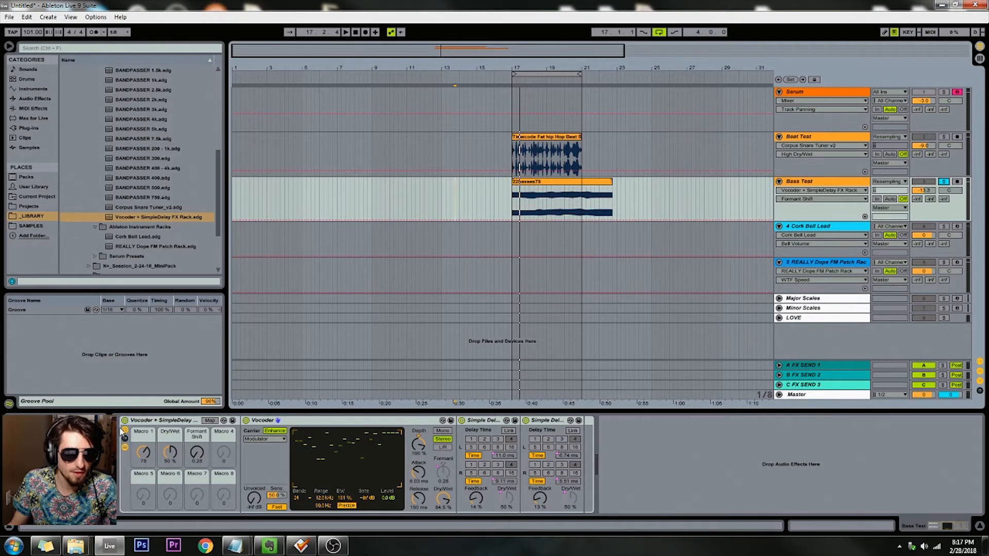
# Step: Bypass the vocoder rack on the Bass Test track, play the dry bass from bar 17, and re-enable the rack
pyautogui.click(125, 420)
pyautogui.click(514, 78)
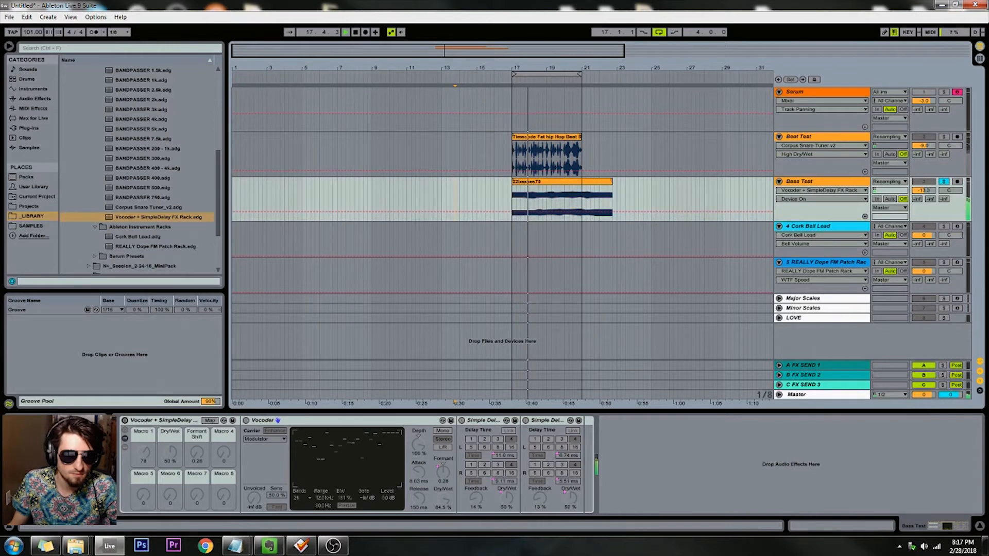
pyautogui.click(124, 420)
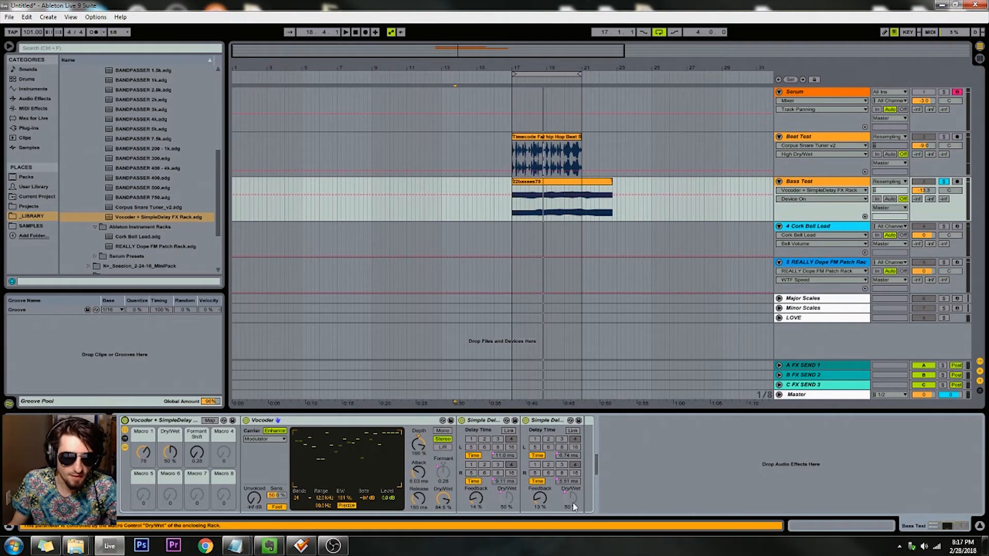
# Step: Raise the Bass Test volume to about -1.9 dB, and set the vocoder rack's Macro 1 to about 45 and Formant Shift to about 8.50 during playback
pyautogui.moveTo(923, 191); pyautogui.dragTo(923, 183)
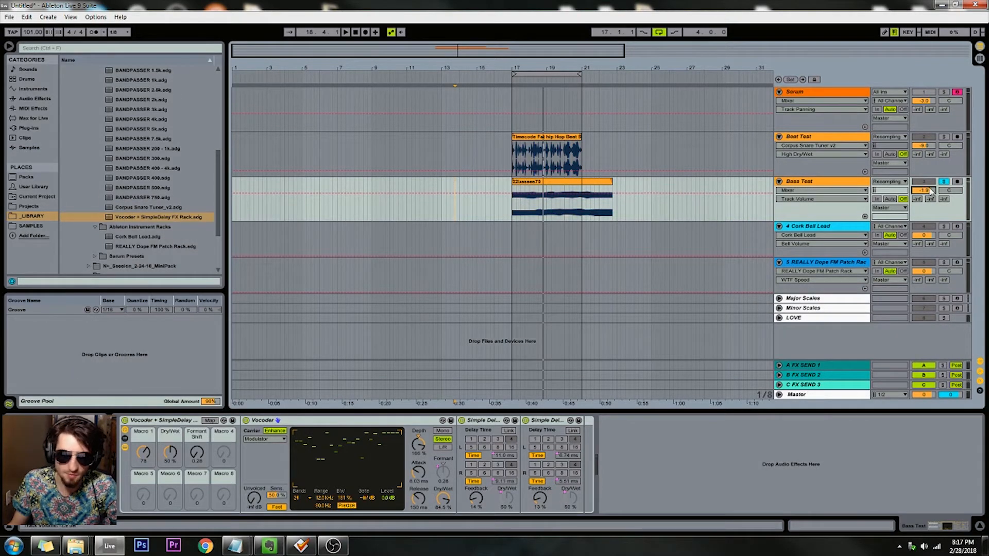
pyautogui.click(514, 79)
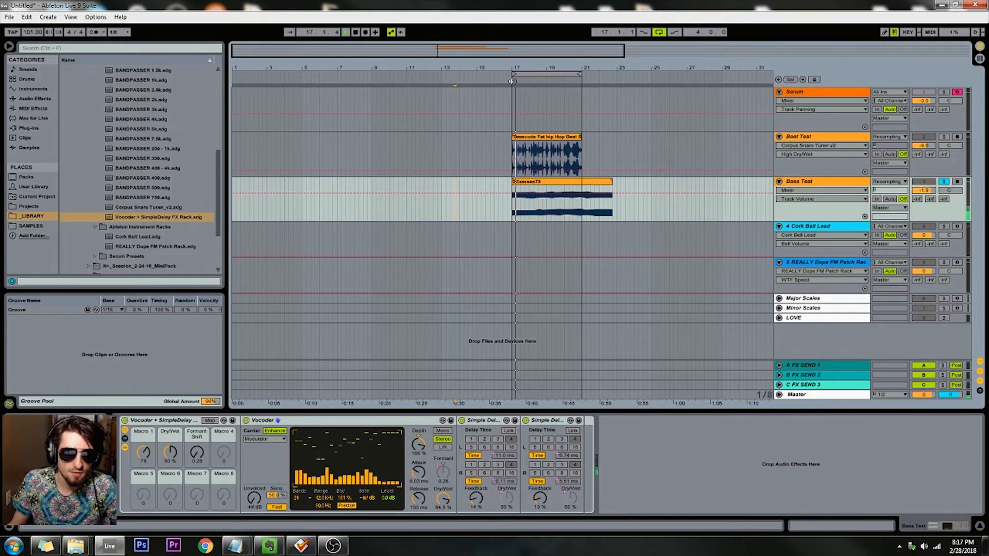
pyautogui.moveTo(145, 450)
pyautogui.mouseDown()
pyautogui.moveTo(148, 462)
pyautogui.moveTo(148, 436)
pyautogui.mouseUp()
pyautogui.moveTo(198, 455)
pyautogui.mouseDown()
pyautogui.moveTo(197, 429)
pyautogui.moveTo(198, 438)
pyautogui.mouseUp()
pyautogui.moveTo(144, 453); pyautogui.dragTo(144, 479)
pyautogui.press('space')
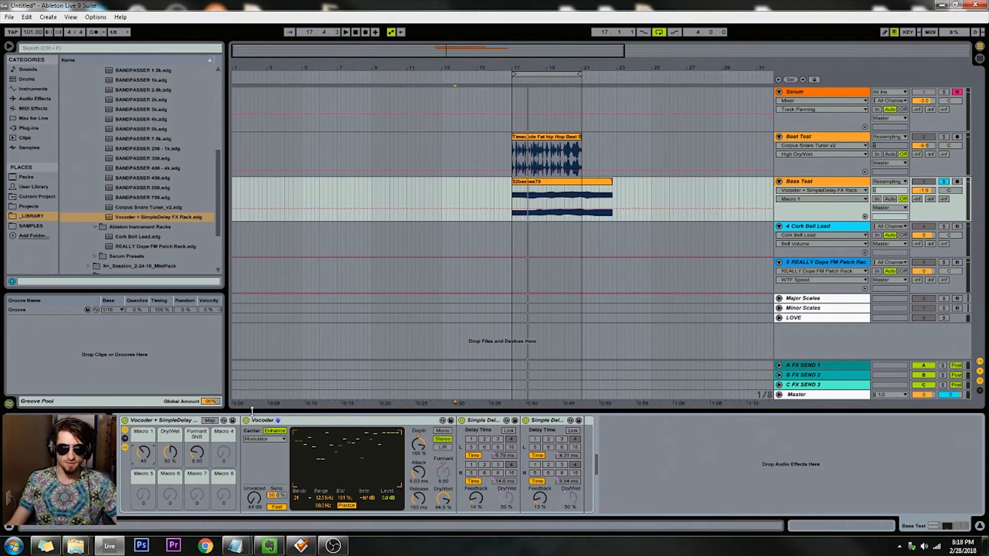
# Step: Delete the Vocoder + SimpleDelay rack from the Bass Test track
pyautogui.click(237, 454)
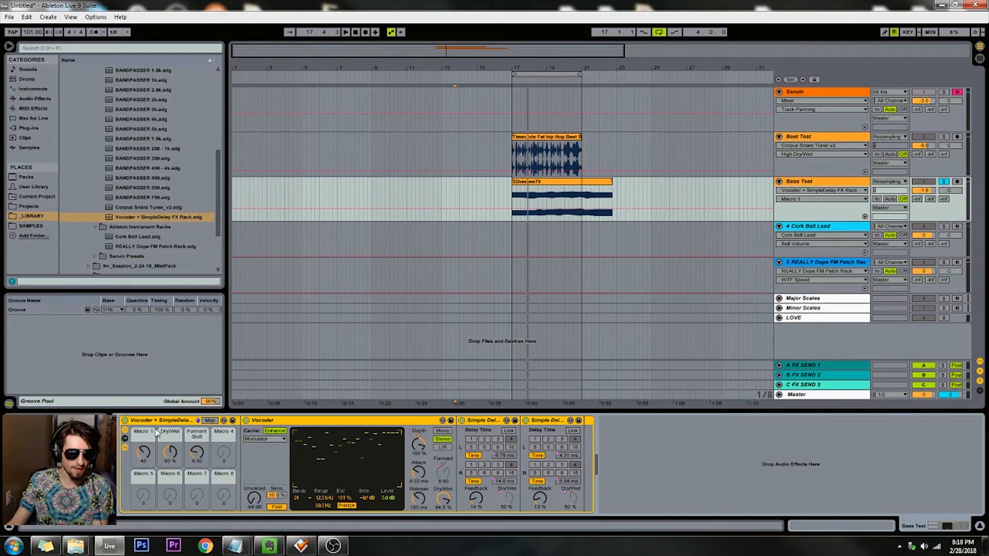
pyautogui.press('Delete')
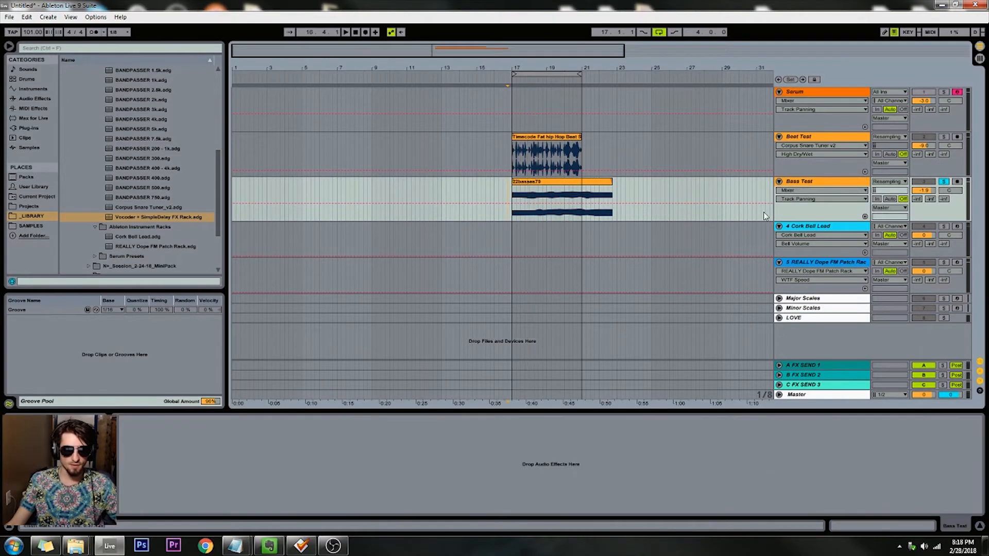
# Step: Arm and solo the Cork Bell Lead track and set its Bell Volume to -12.15 dB, Bell Flt Atk to 159 ms and Bell Flt Decay to 746 ms
pyautogui.click(826, 229)
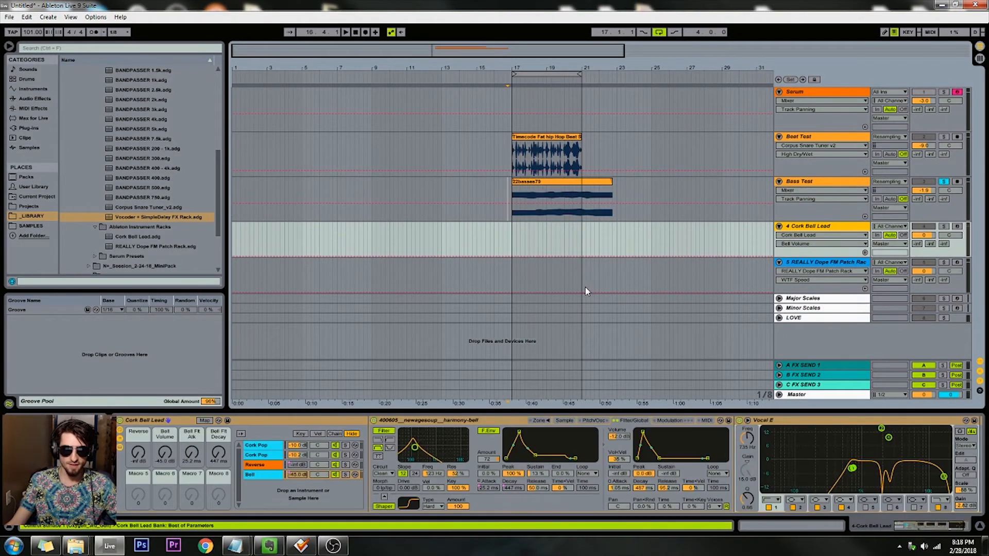
pyautogui.click(145, 435)
pyautogui.moveTo(959, 527); pyautogui.dragTo(944, 527)
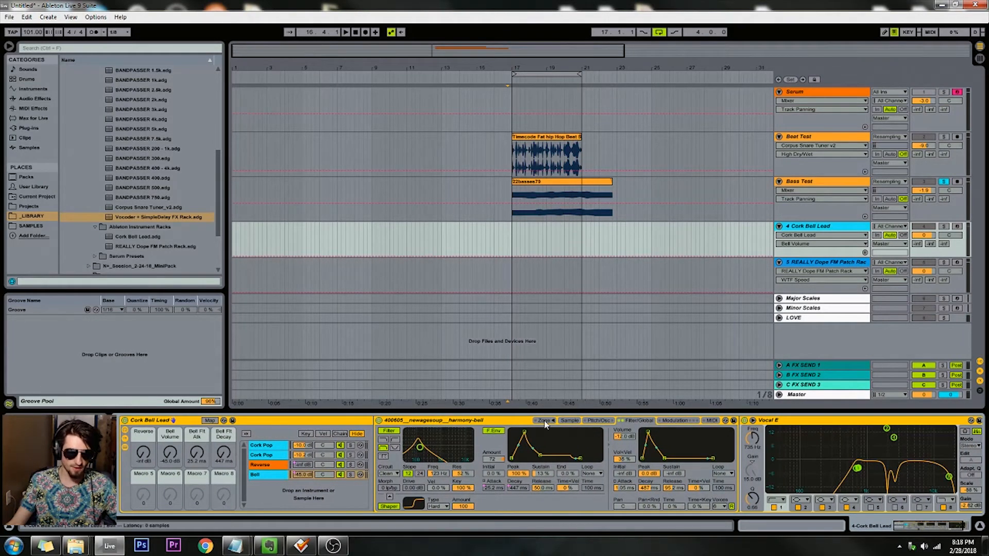
pyautogui.click(274, 446)
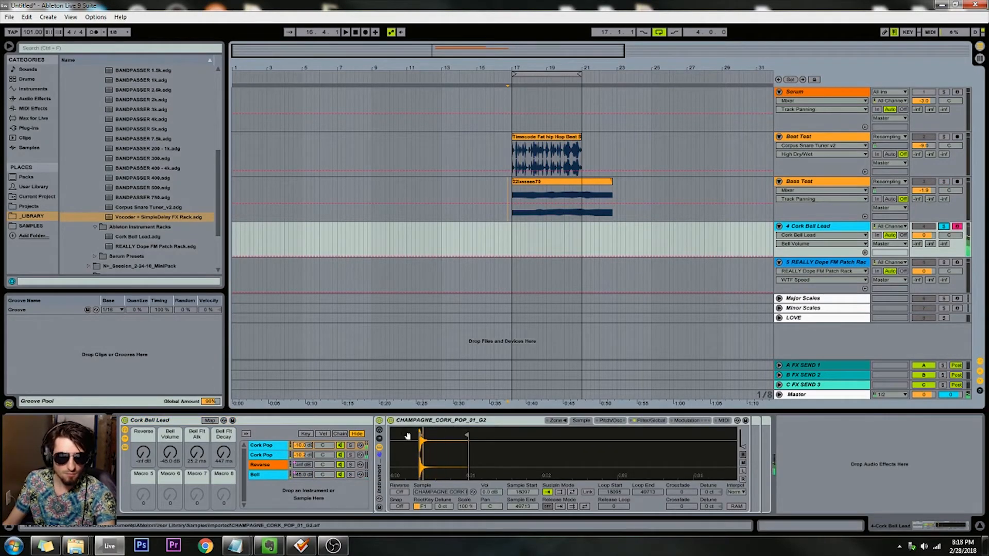
pyautogui.moveTo(171, 452); pyautogui.dragTo(172, 438)
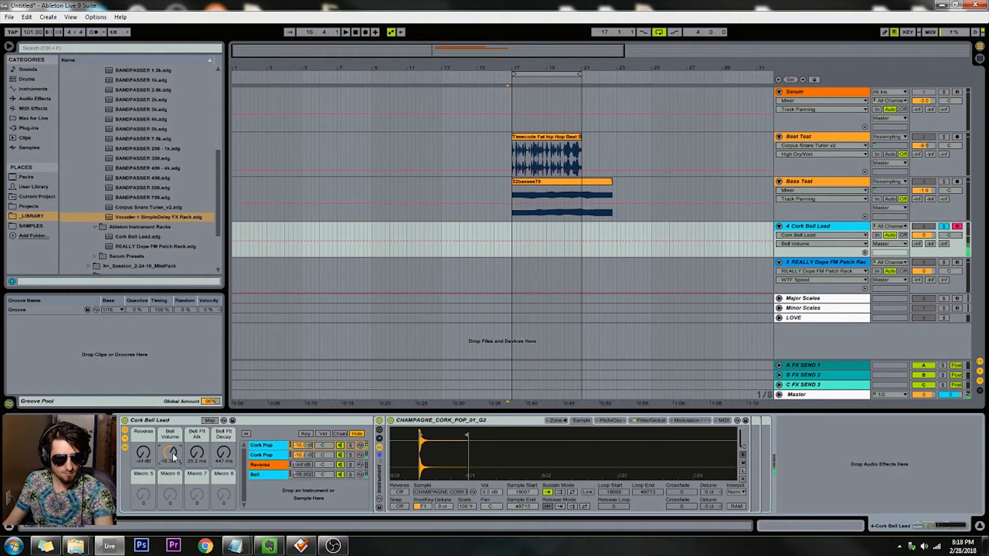
pyautogui.moveTo(171, 438)
pyautogui.mouseDown()
pyautogui.moveTo(173, 461)
pyautogui.moveTo(201, 446)
pyautogui.moveTo(201, 429)
pyautogui.moveTo(224, 437)
pyautogui.moveTo(225, 465)
pyautogui.moveTo(197, 446)
pyautogui.moveTo(171, 449)
pyautogui.mouseUp()
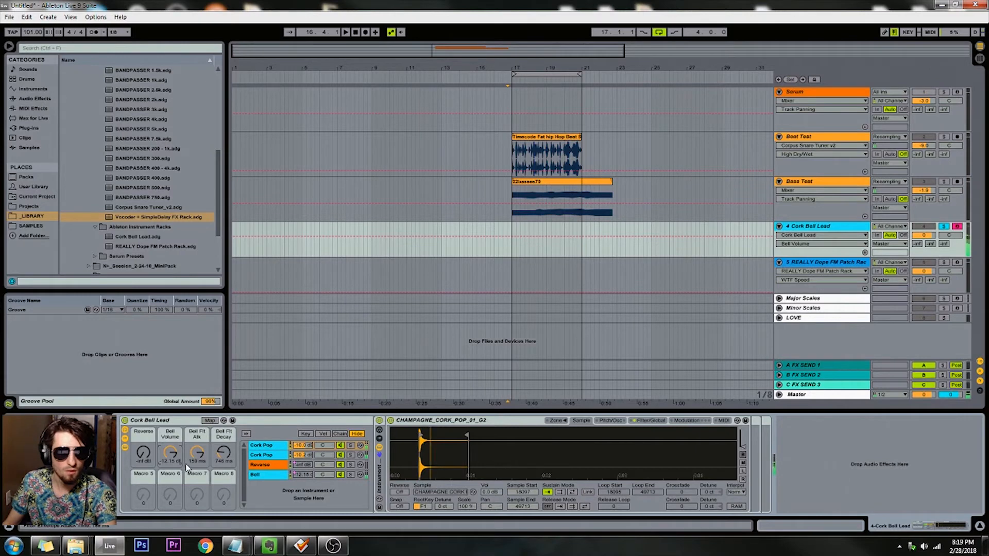
# Step: Audition the Cork Bell Lead's Reverse chain at -18 dB and about -25.3 dB, view its sample, and return the Reverse macro to -inf dB
pyautogui.moveTo(144, 458); pyautogui.dragTo(143, 450)
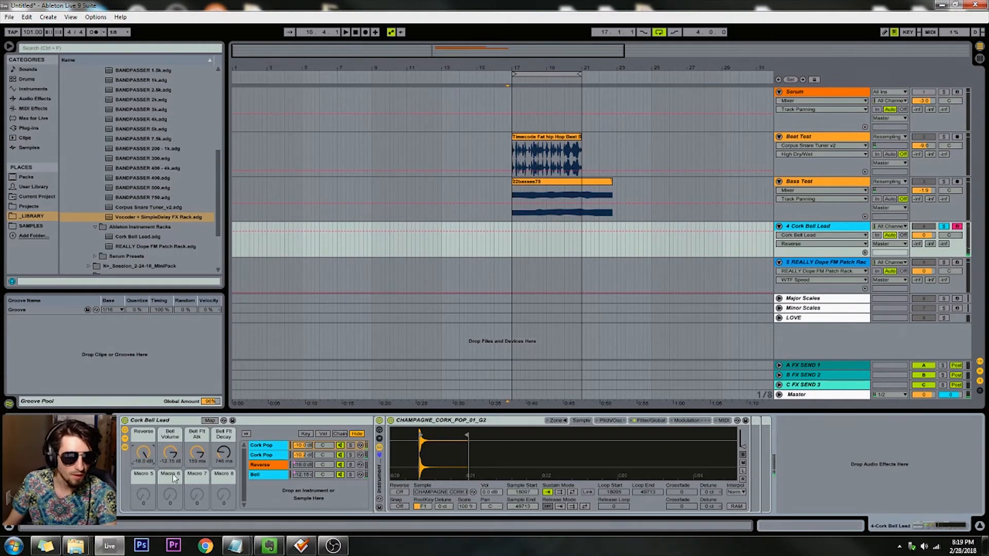
pyautogui.click(274, 467)
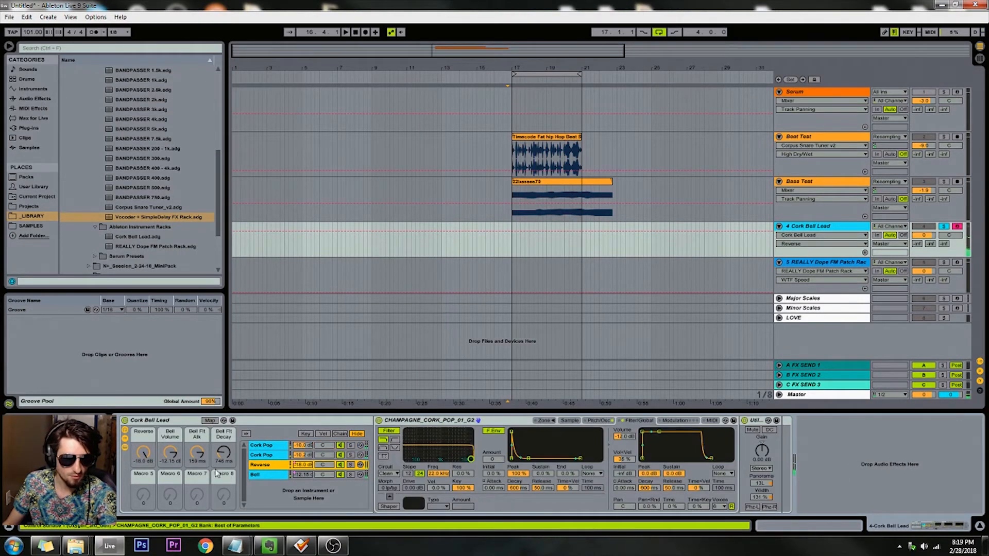
pyautogui.moveTo(144, 454); pyautogui.dragTo(145, 459)
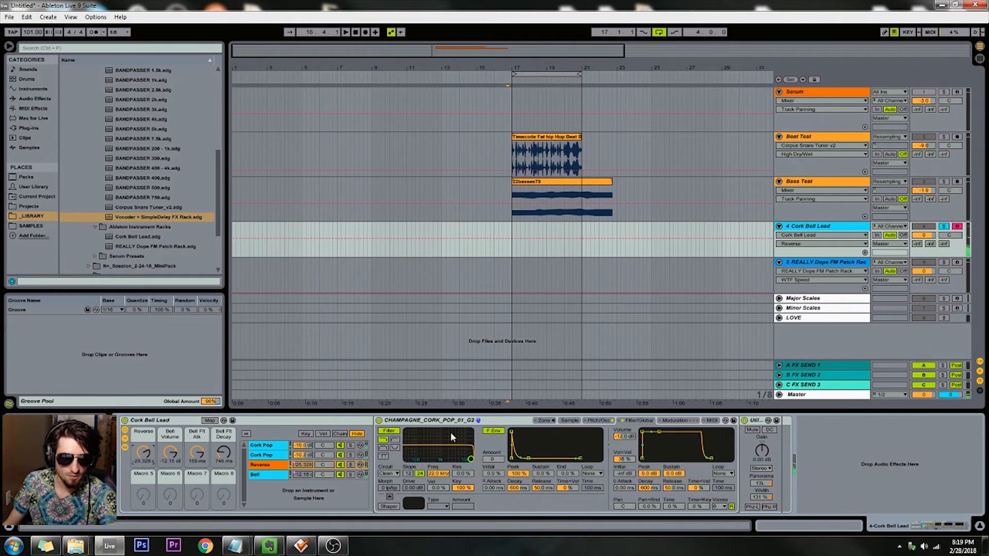
pyautogui.click(570, 420)
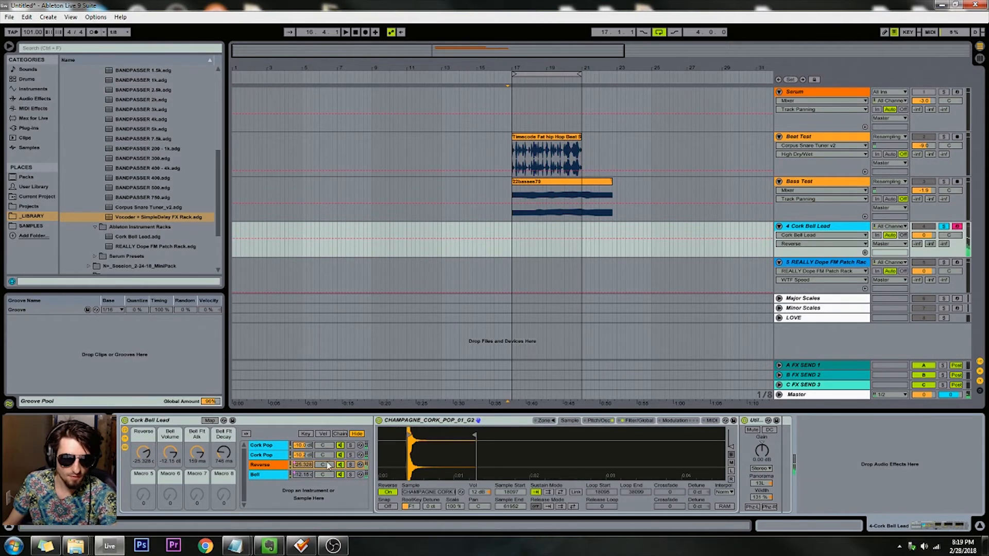
pyautogui.moveTo(145, 458); pyautogui.dragTo(143, 515)
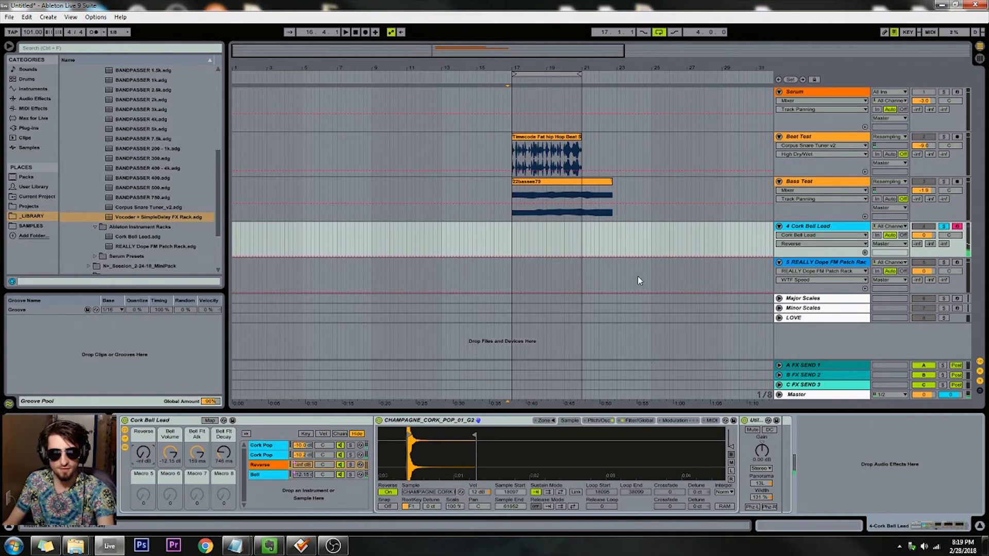
# Step: Solo the REALLY Dope FM Patch Rack track and set Wobble Speed to 40, High Tone to about -16 dB and Low Tone to about -20 dB
pyautogui.click(834, 271)
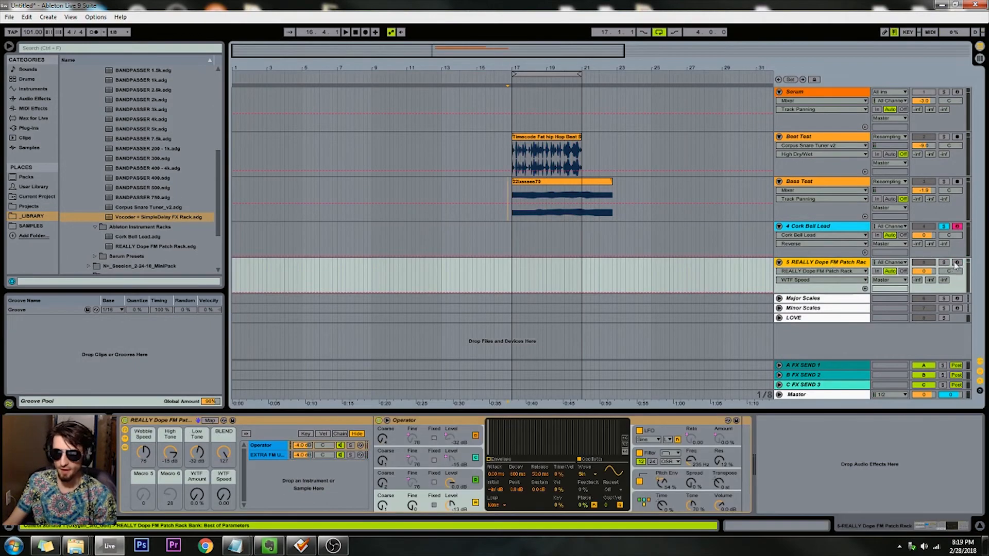
pyautogui.click(267, 423)
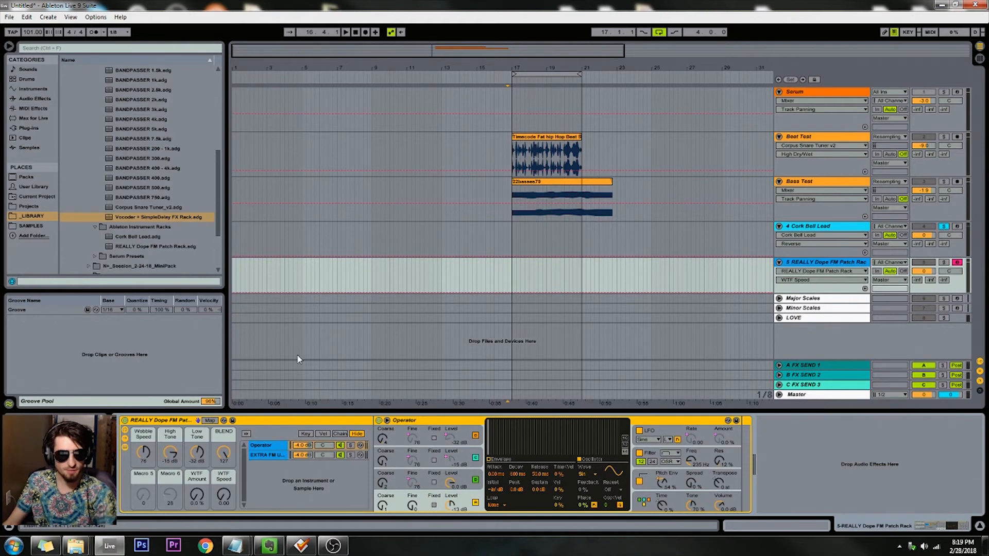
pyautogui.click(945, 266)
pyautogui.click(945, 263)
pyautogui.moveTo(143, 453)
pyautogui.mouseDown()
pyautogui.moveTo(143, 482)
pyautogui.moveTo(143, 458)
pyautogui.mouseUp()
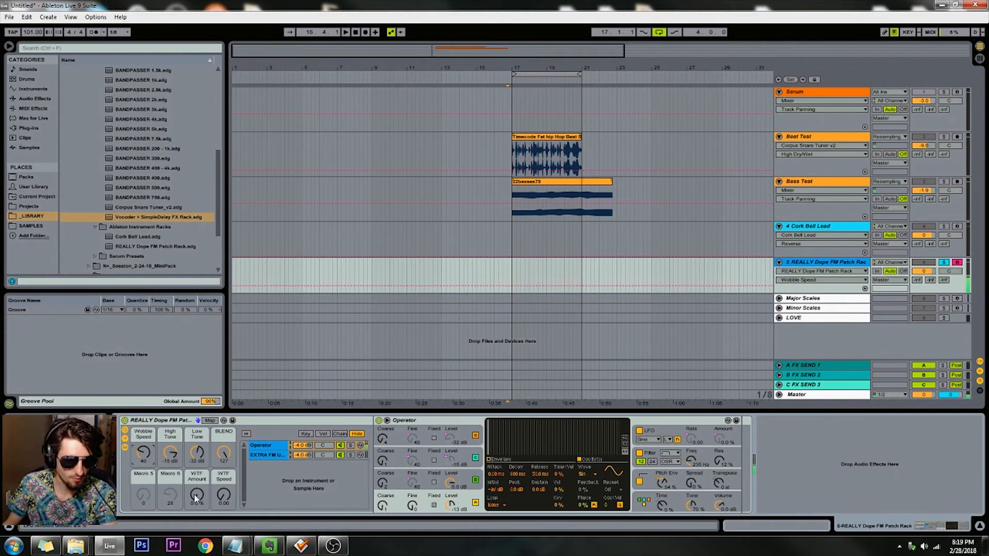
pyautogui.moveTo(172, 450); pyautogui.dragTo(205, 455)
pyautogui.click(167, 452)
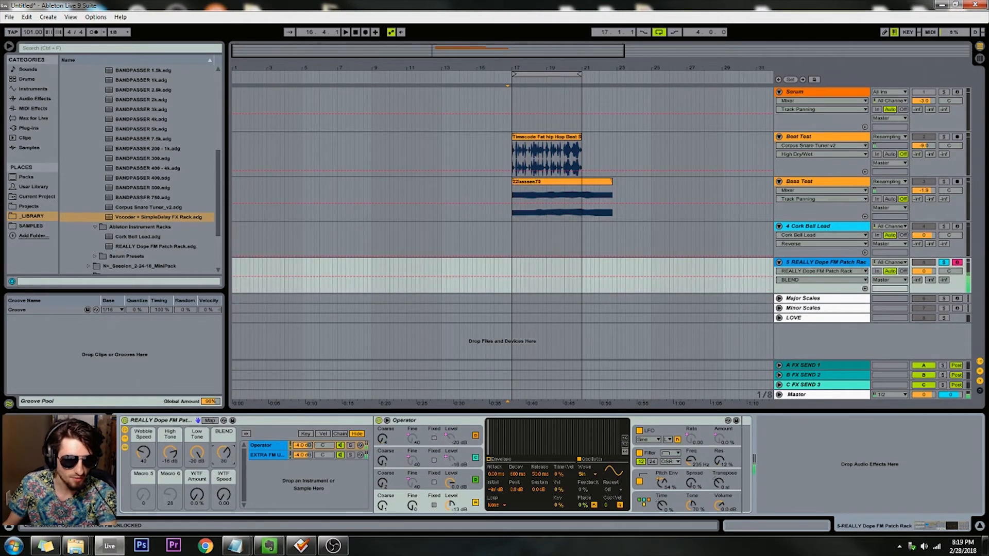
# Step: Sweep the FM rack's BLEND and WTF Amount macros, ending at 127 and 0 %, and set WTF Speed to 45
pyautogui.moveTo(224, 454); pyautogui.dragTo(223, 517)
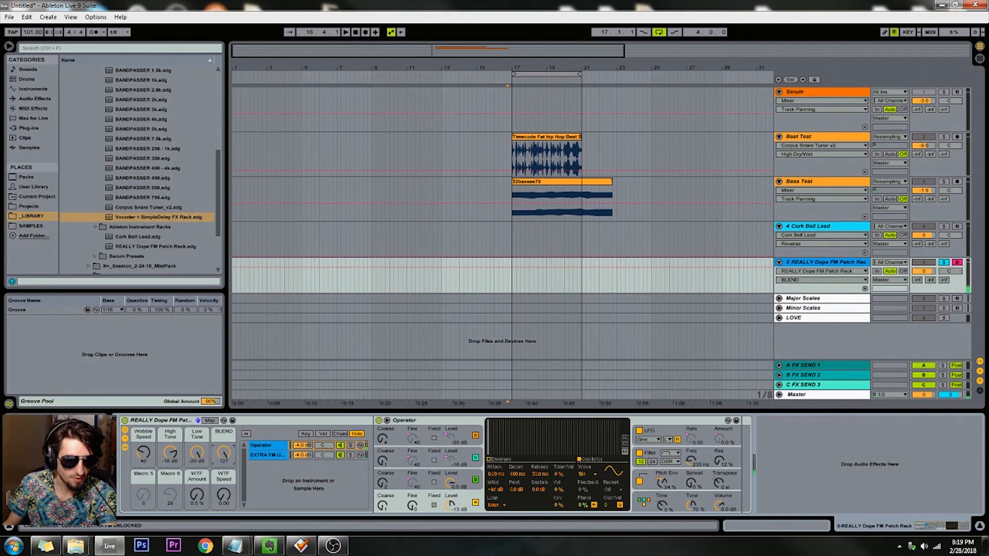
pyautogui.moveTo(197, 494); pyautogui.dragTo(197, 451)
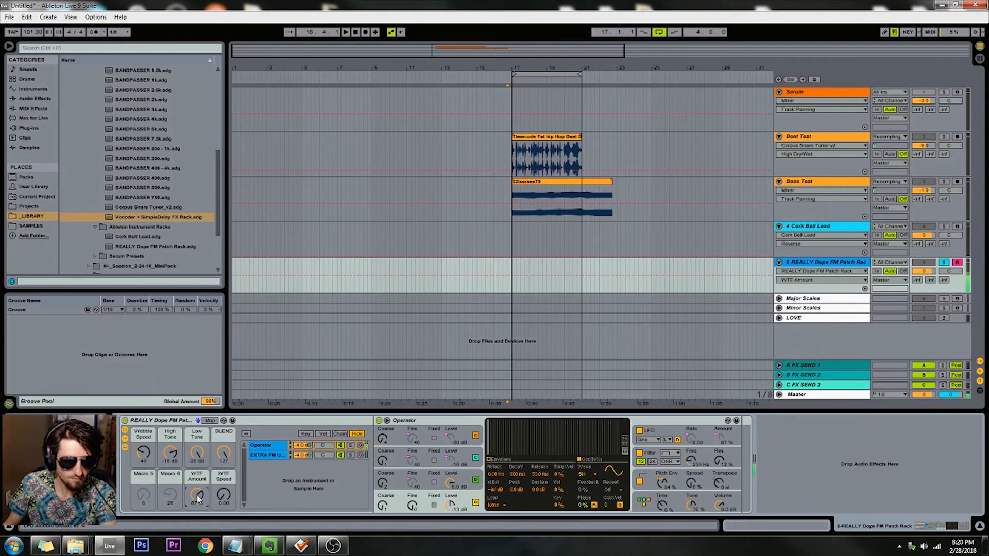
pyautogui.moveTo(224, 498); pyautogui.dragTo(197, 538)
pyautogui.click(154, 420)
# Step: Collapse the Ableton Instrument Racks and February Presets & Racks folders and expand the Session_2-24-18_MiniPack folder in the library
pyautogui.moveTo(191, 102); pyautogui.dragTo(127, 200)
pyautogui.click(95, 227)
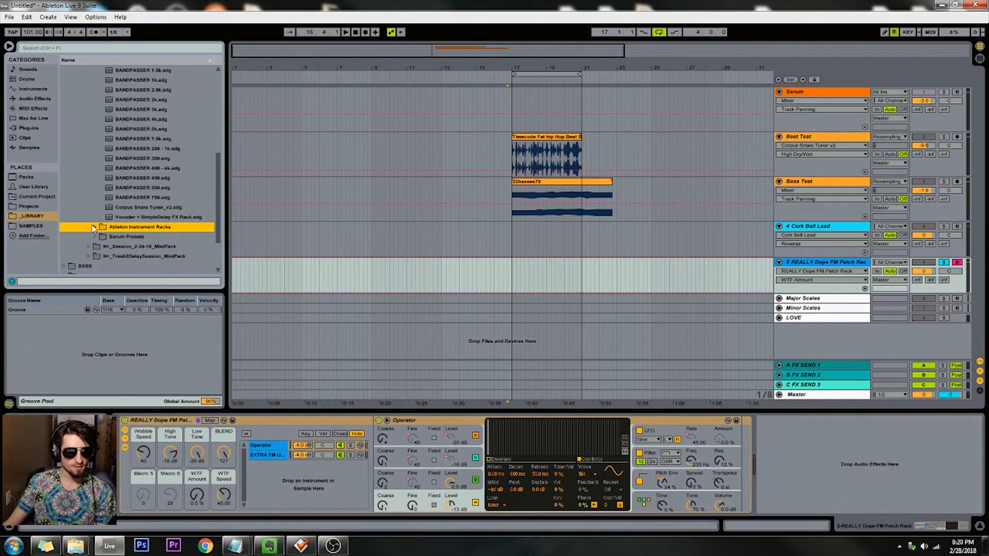
pyautogui.scroll(-1, 105, 231)
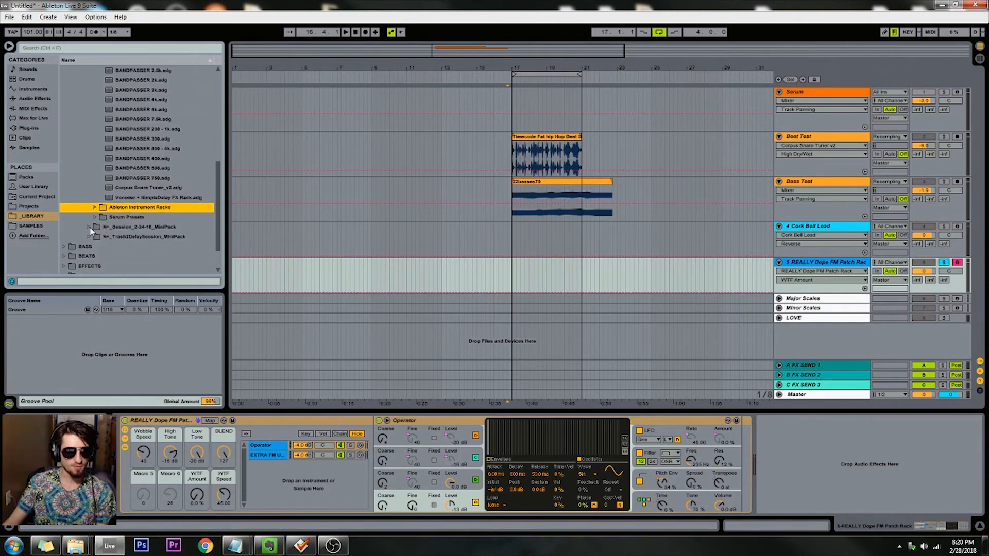
pyautogui.click(89, 227)
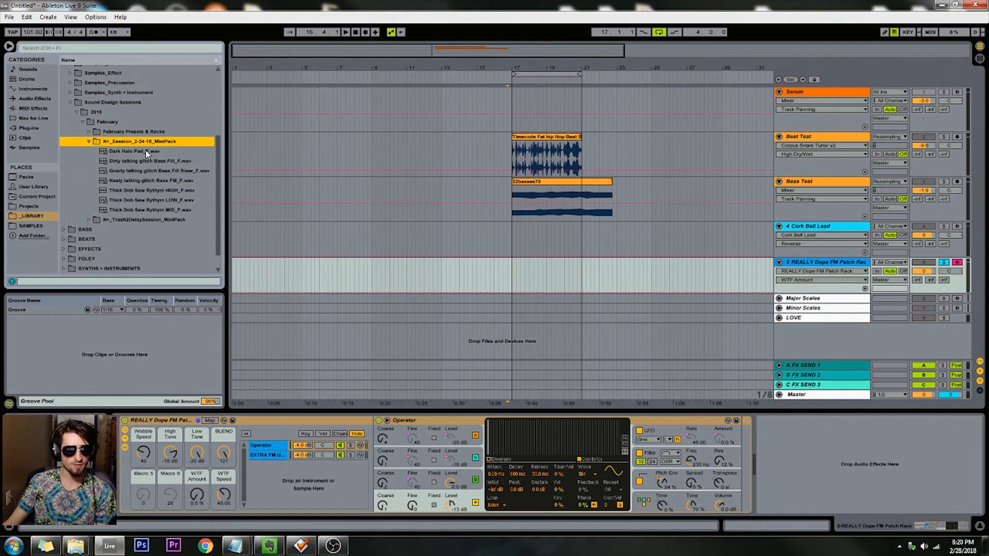
# Step: Look through the Trash2DelaySession_MiniPack folder, collapse it, and expand the Session_2-24-18_MiniPack folder again
pyautogui.moveTo(217, 172); pyautogui.dragTo(216, 184)
pyautogui.click(89, 200)
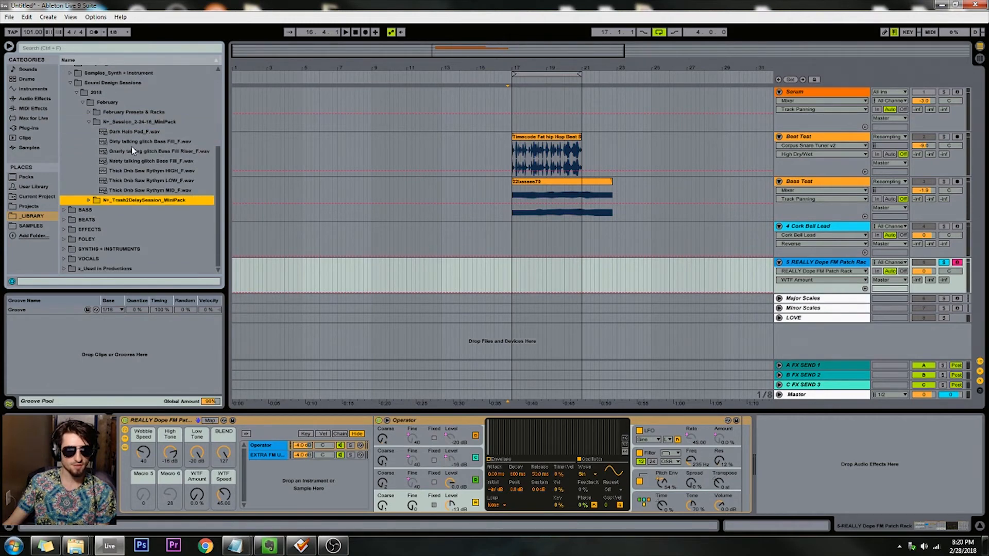
pyautogui.click(88, 199)
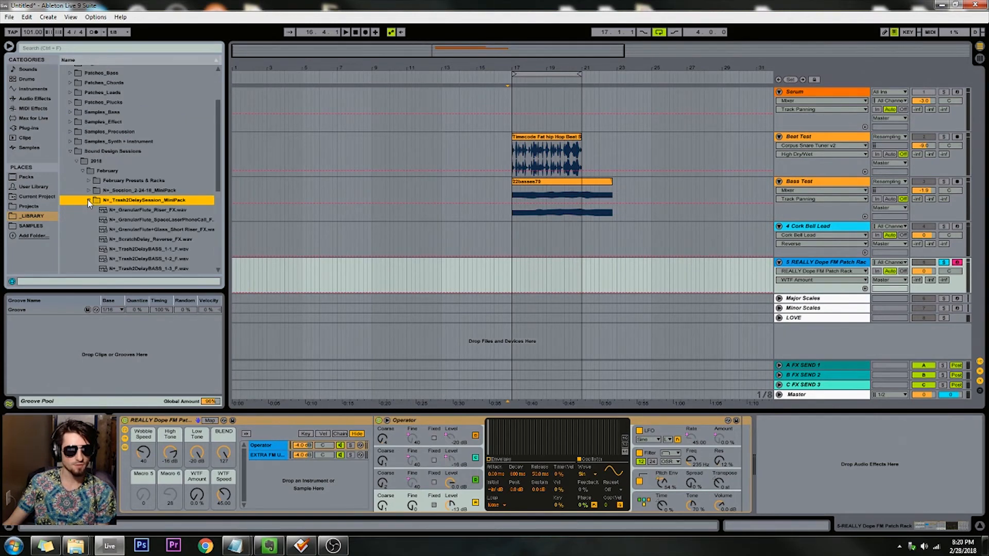
pyautogui.click(88, 200)
pyautogui.click(88, 200)
pyautogui.click(87, 200)
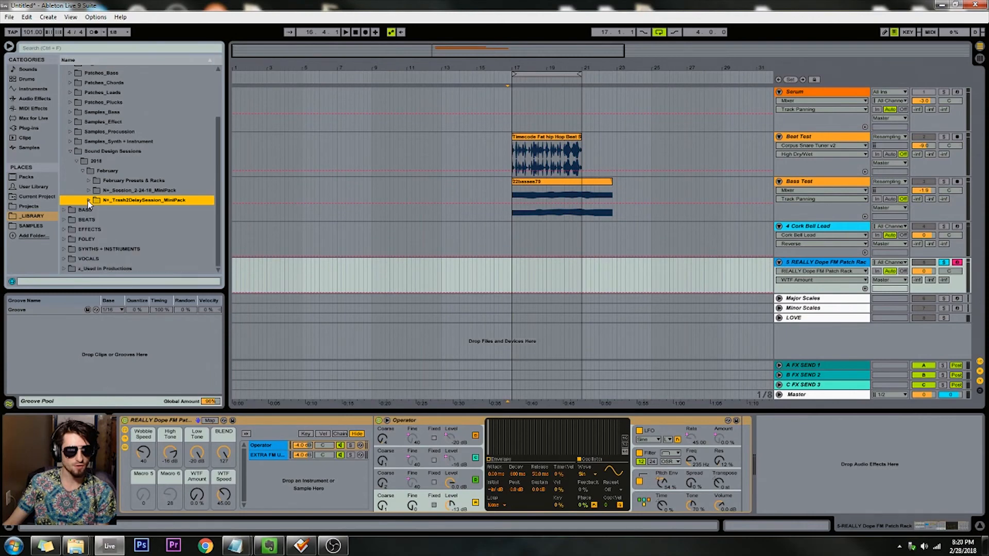
pyautogui.click(89, 190)
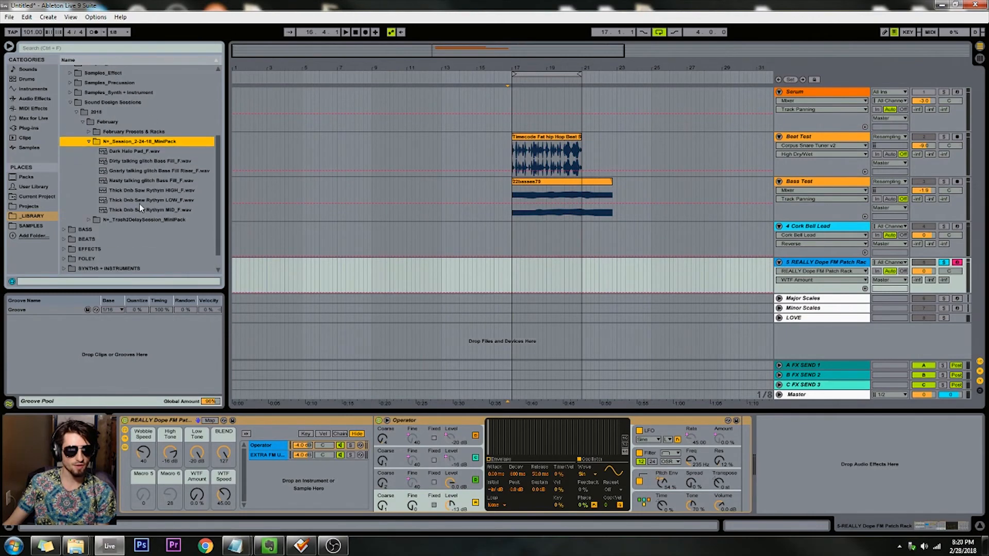
# Step: Preview Dark Halo Pad_F.wav and Thick Dnb Saw Rythym HIGH_F.wav, and load Thick Dnb Saw Rythym LOW_F.wav onto the FM rack's track
pyautogui.click(139, 152)
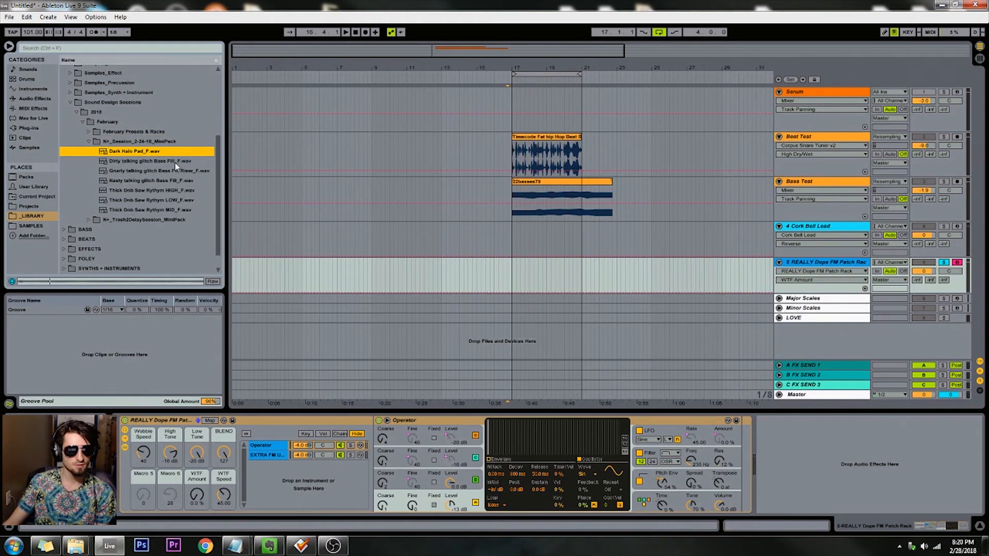
pyautogui.click(144, 190)
pyautogui.doubleClick(131, 202)
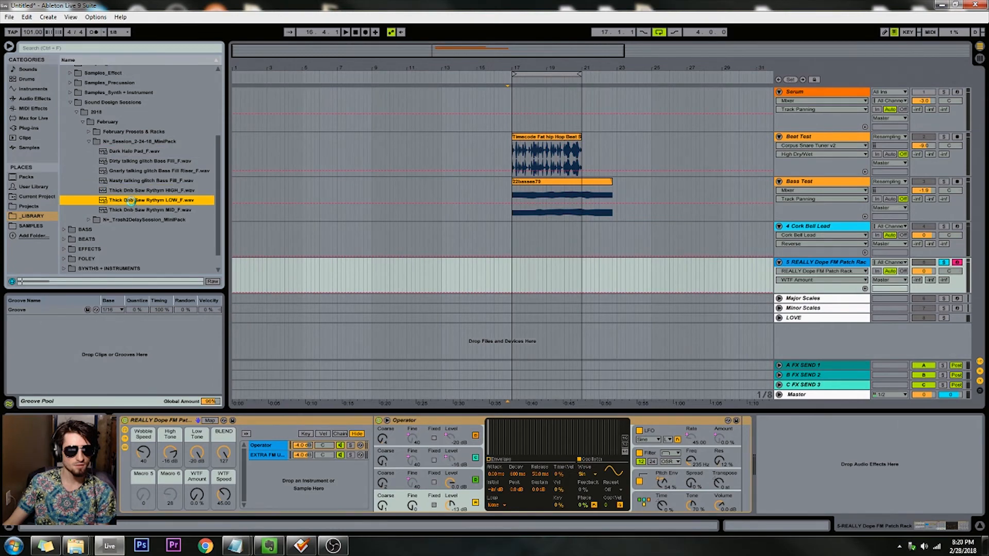
# Step: Preview the HIGH, LOW and MID versions of the Thick Dnb Saw Rythym sample in the mini pack
pyautogui.click(122, 191)
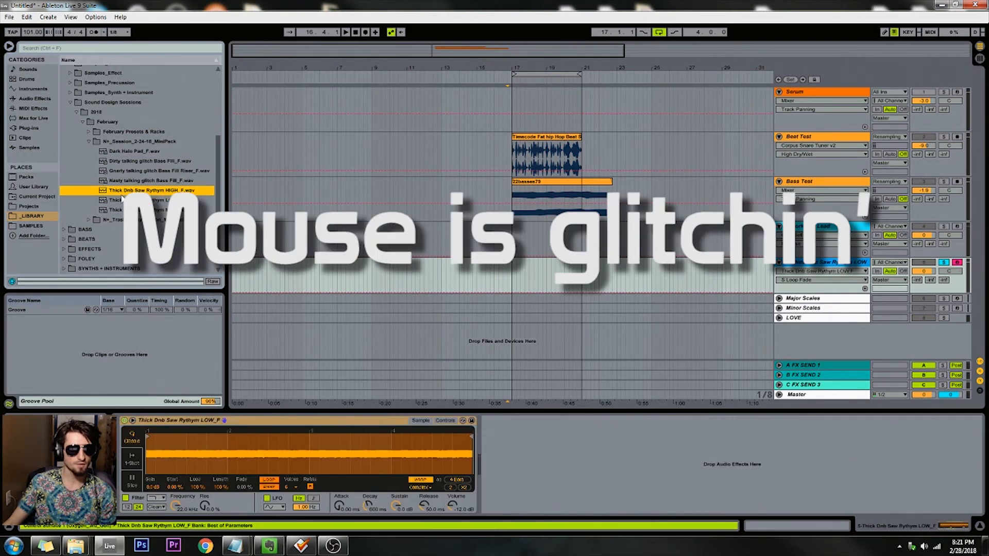
pyautogui.click(123, 204)
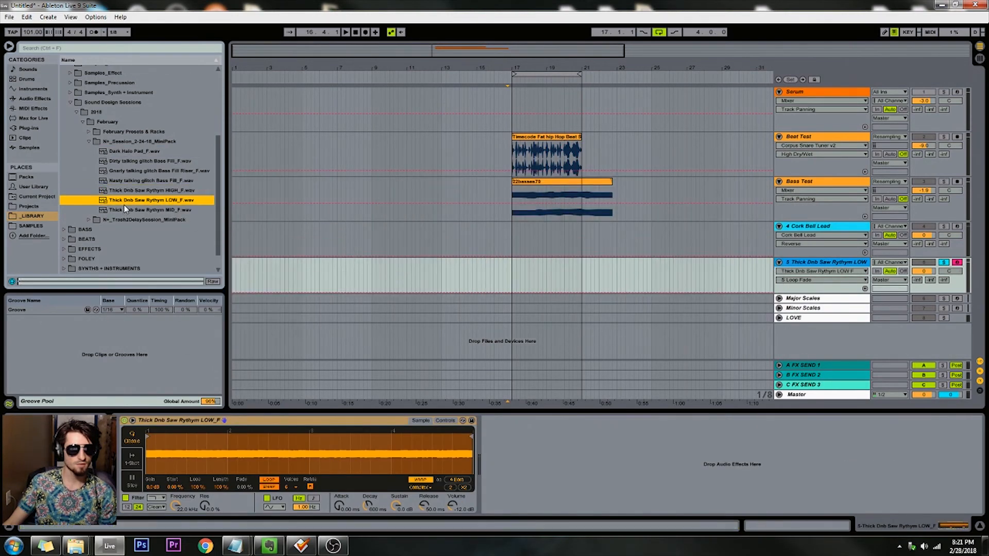
pyautogui.click(123, 212)
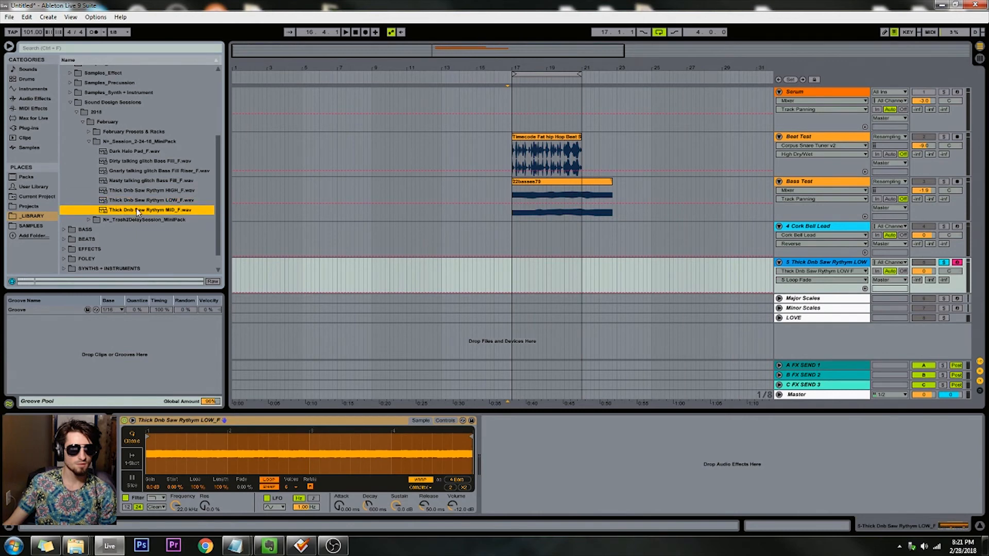
# Step: Preview the Thick Dnb Saw Rythym LOW, Nasty and Dirty talking glitch Bass Fill samples, and load Gnarly talking glitch Bass Fill Riser_F.wav onto the sampler track
pyautogui.click(143, 201)
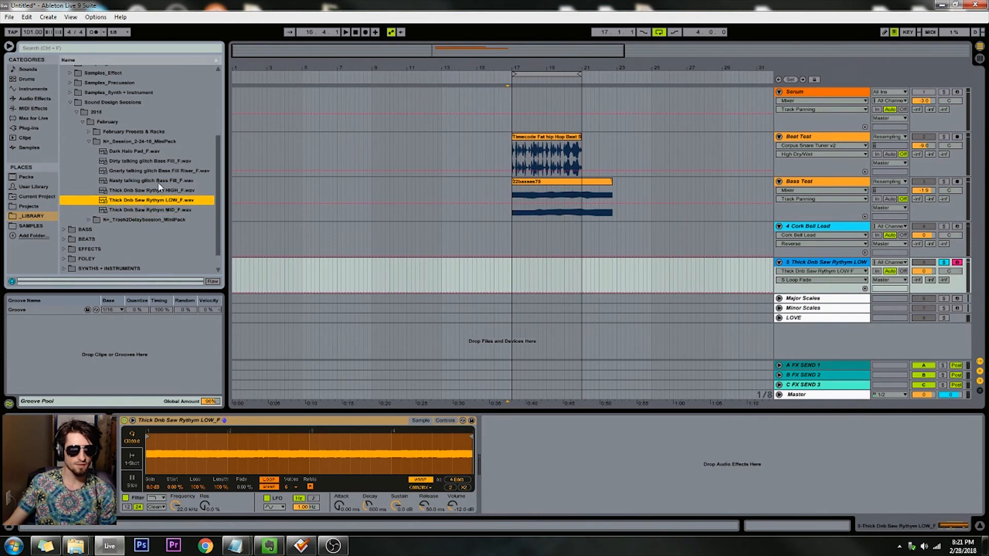
pyautogui.click(157, 182)
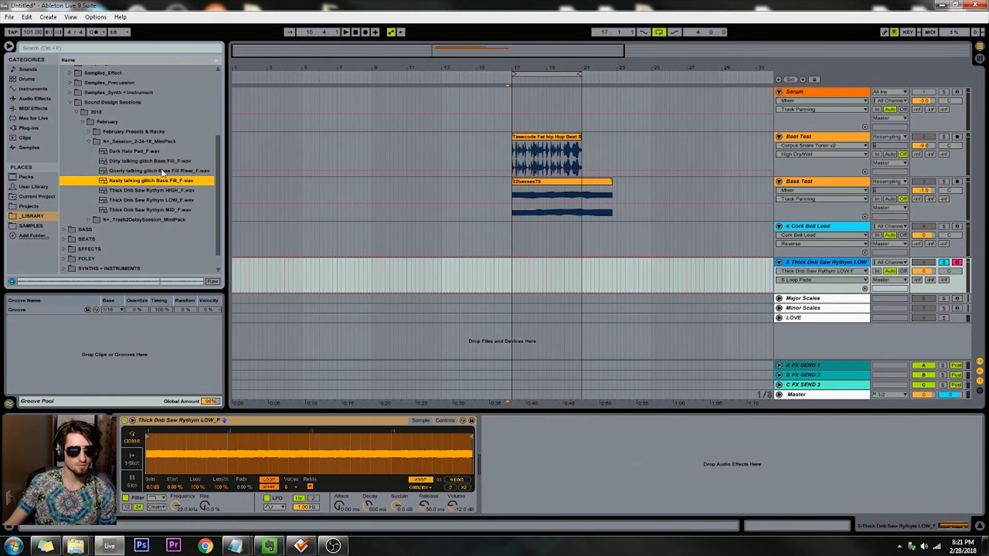
pyautogui.doubleClick(164, 171)
pyautogui.press('Up')
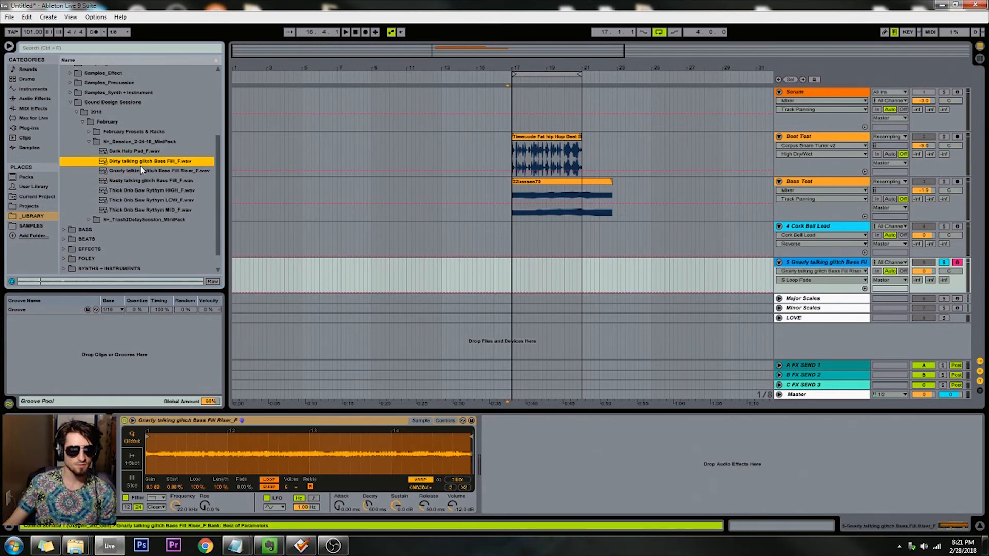
pyautogui.press('Down')
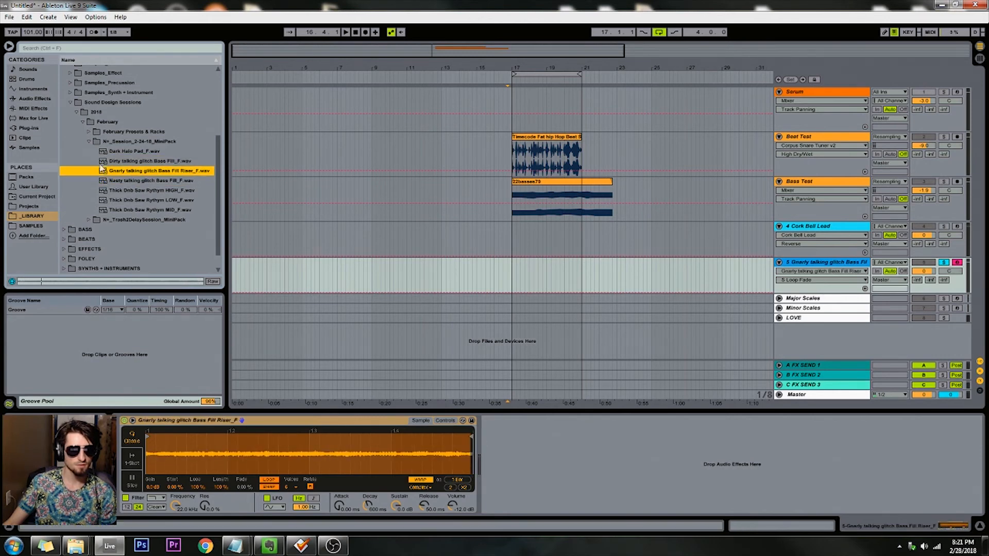
# Step: Collapse the Session_2-24-18_MiniPack folder, expand the Trash2DelaySession_MiniPack folder and look over its samples
pyautogui.click(91, 143)
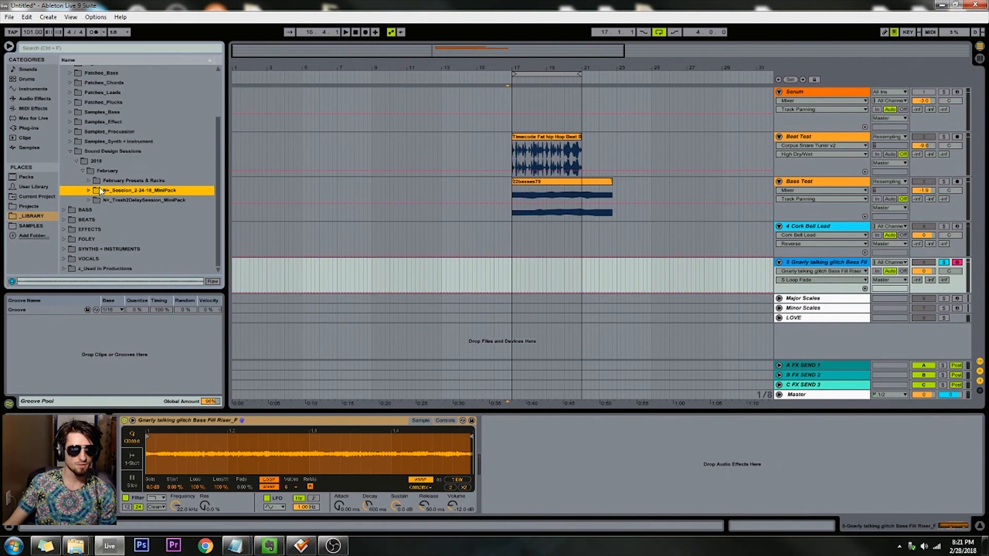
pyautogui.click(90, 200)
pyautogui.scroll(-3, 205, 225)
pyautogui.scroll(2, 205, 225)
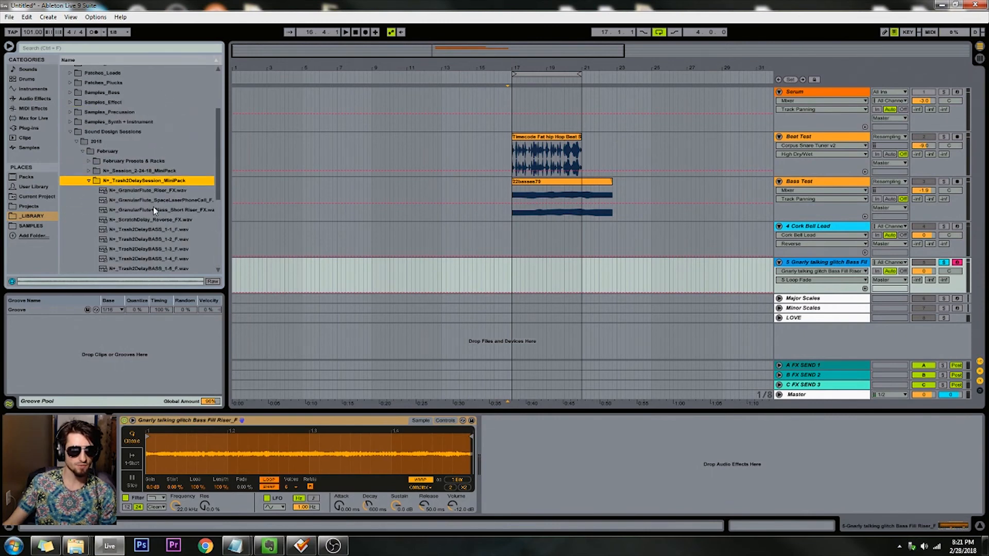
# Step: Load GranularFlute_Riser_FX.wav onto the sampler track and preview the GranularFlute+Glass_Short Riser and ScratchDelay_Reverse FX samples
pyautogui.click(138, 191)
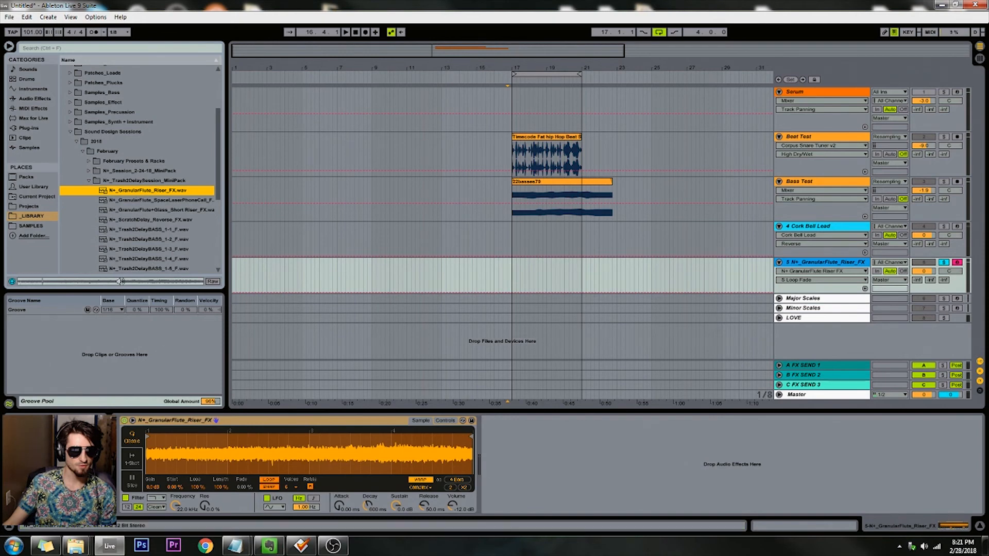
pyautogui.click(137, 210)
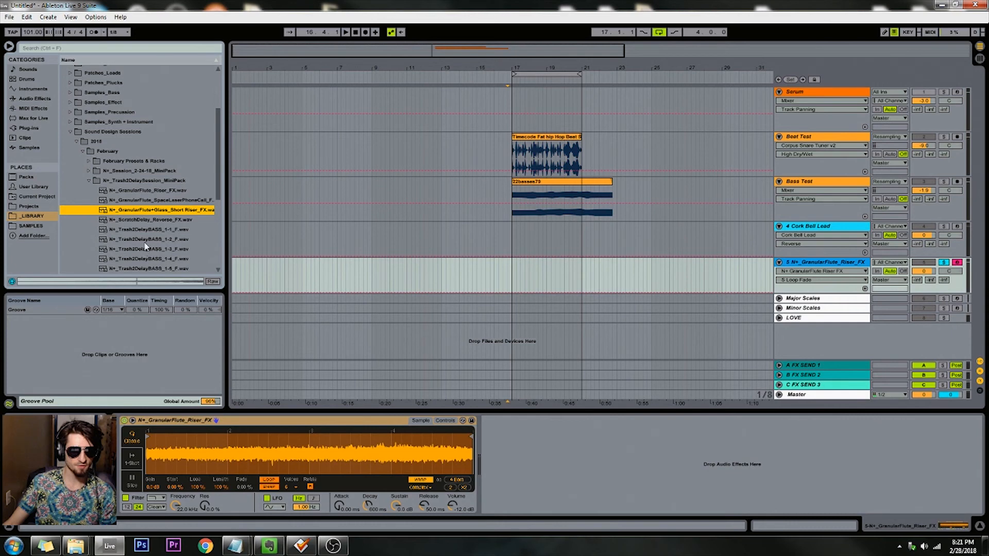
pyautogui.scroll(-2, 165, 229)
pyautogui.click(159, 209)
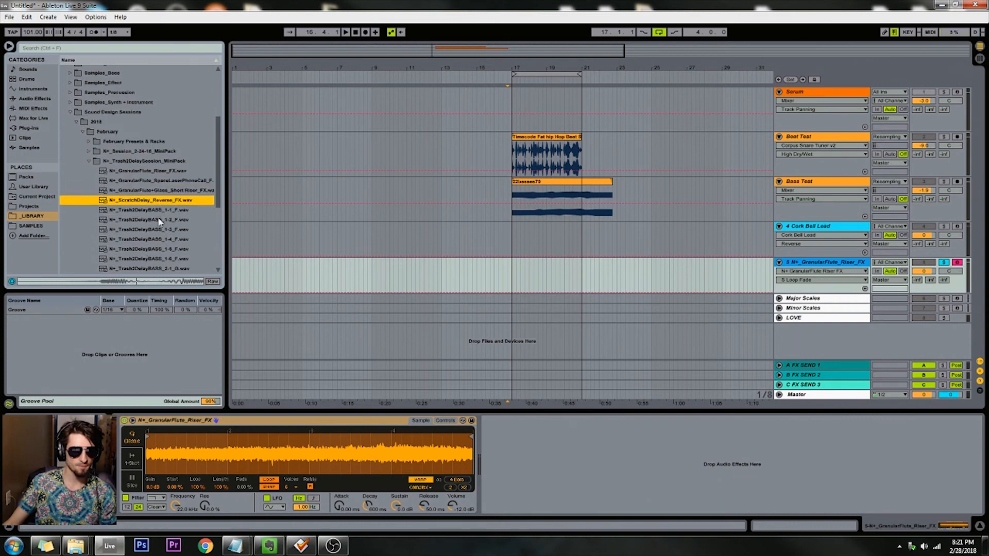
# Step: Load Trash2DelayBASS_1-1_F.wav onto the sampler track and preview the 1-2, 1-4, 1-5 and 1-6 bass samples
pyautogui.scroll(-4, 158, 185)
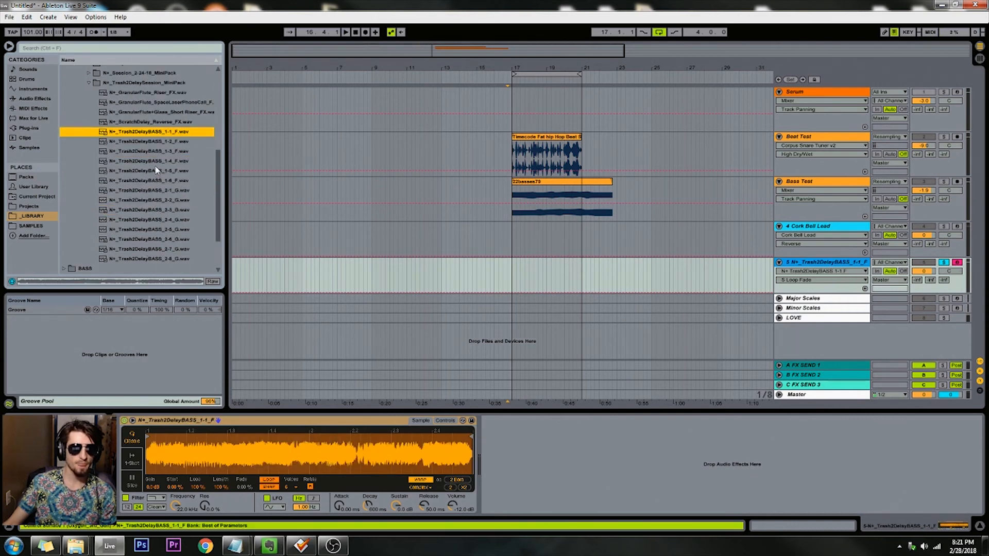
pyautogui.scroll(-2, 155, 164)
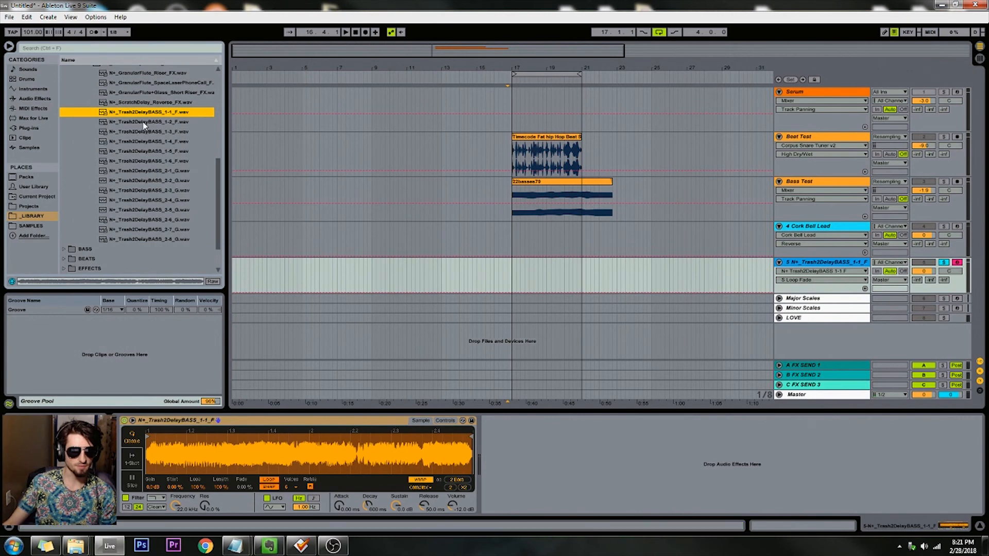
pyautogui.click(144, 123)
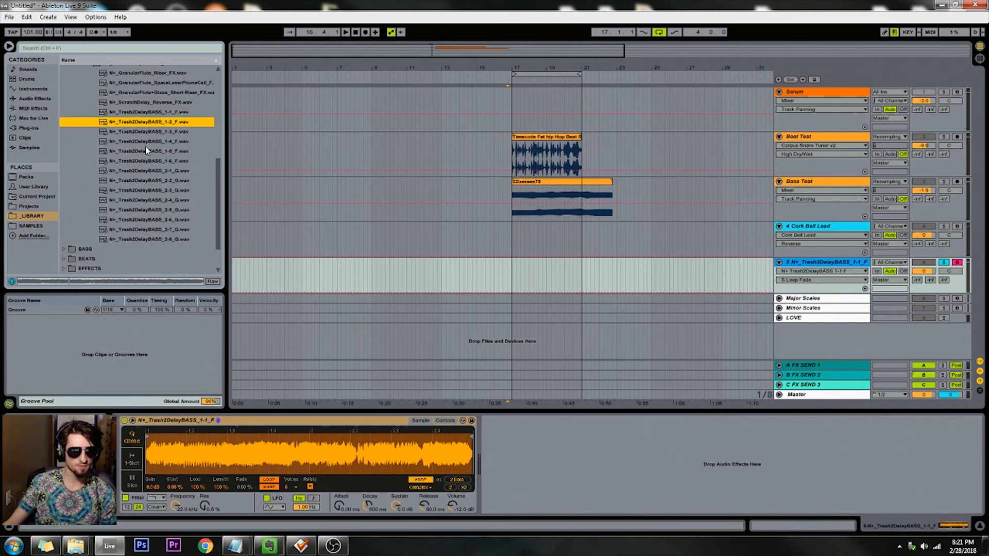
pyautogui.click(145, 144)
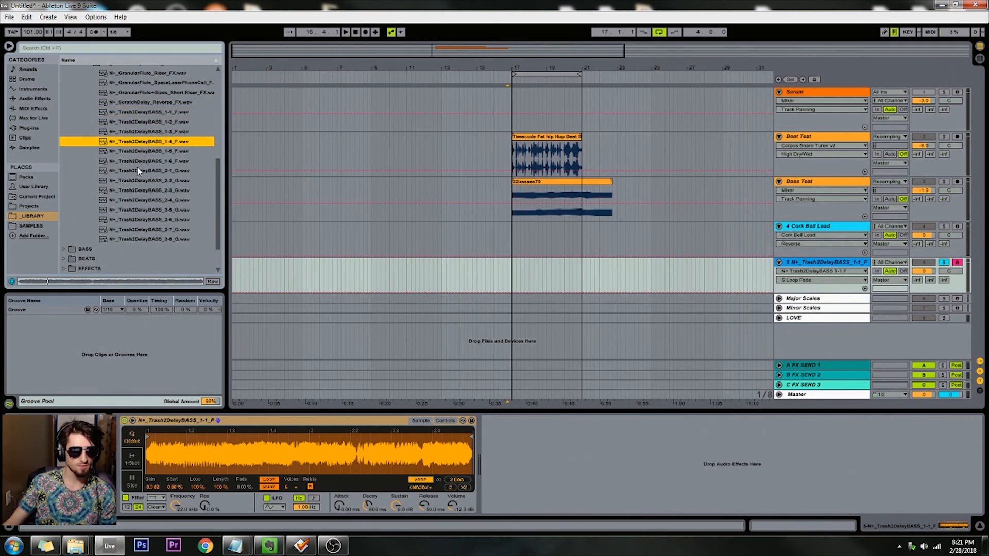
pyautogui.press('Down')
pyautogui.press('Down')
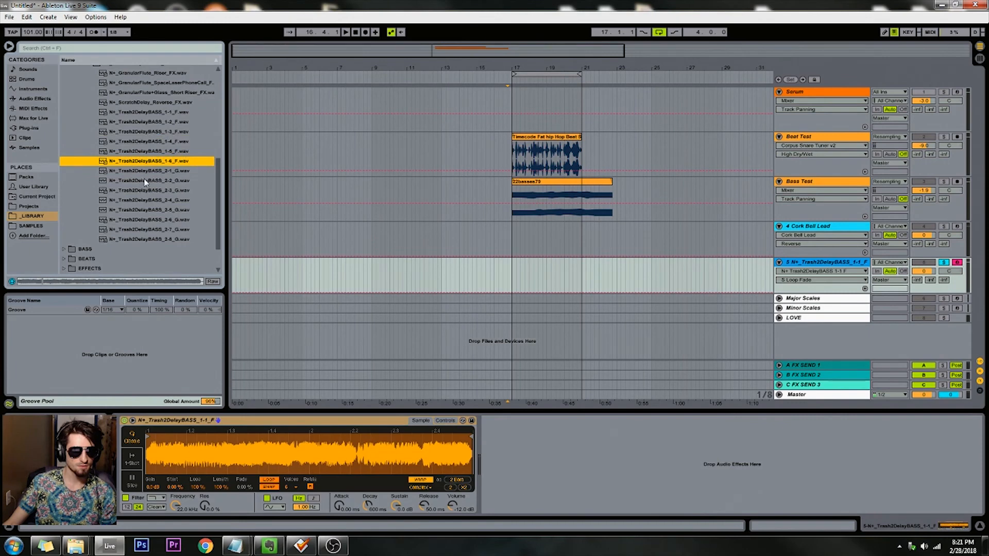
# Step: Preview the Trash2DelayBASS 2-3, 2-6 and 2-7 samples, and load the 2-5 and finally the 2-8 sample onto the sampler track
pyautogui.click(138, 191)
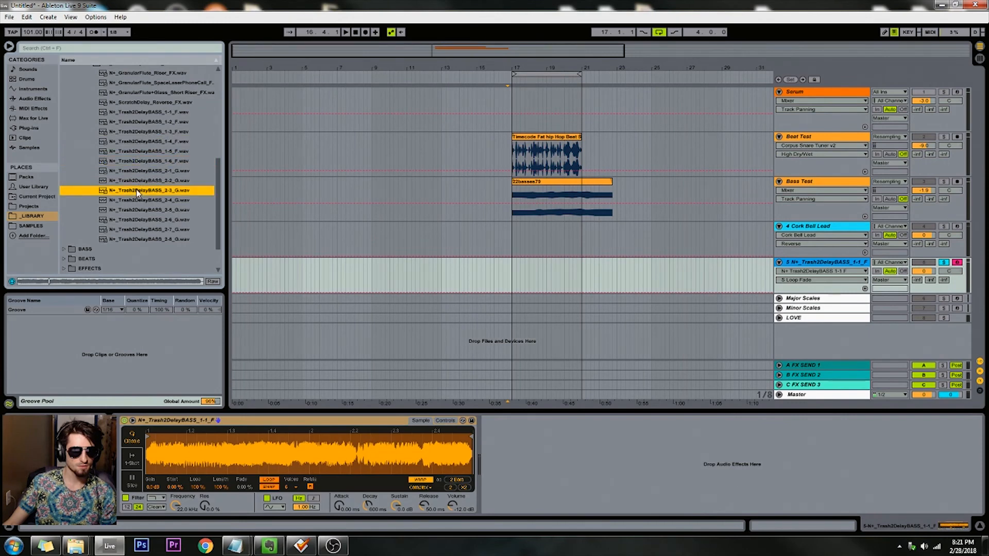
pyautogui.click(150, 213)
pyautogui.click(144, 222)
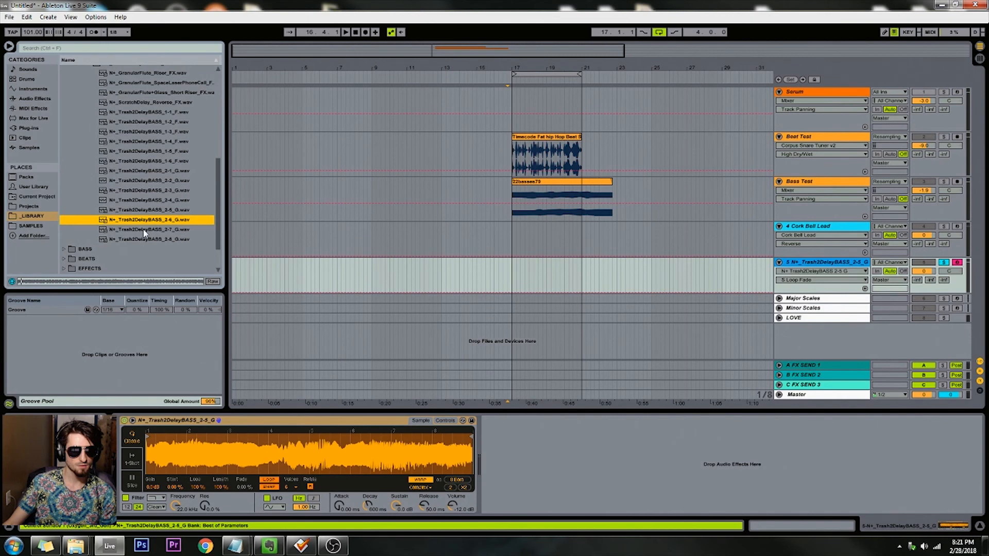
pyautogui.click(142, 231)
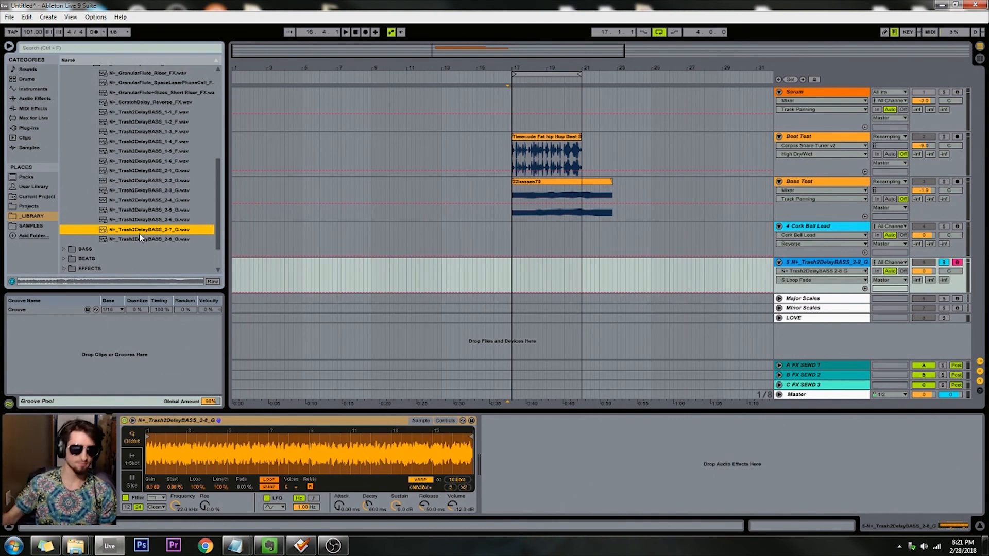
# Step: Show a longer stretch of the arrangement and select the Cork Bell Lead track to display its instrument rack
pyautogui.moveTo(326, 52); pyautogui.dragTo(520, 21)
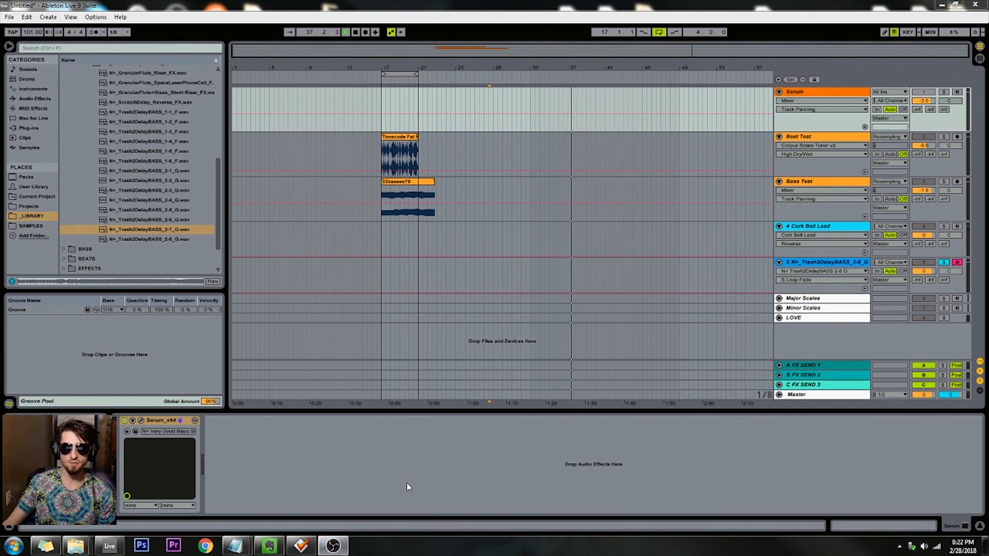
pyautogui.click(482, 235)
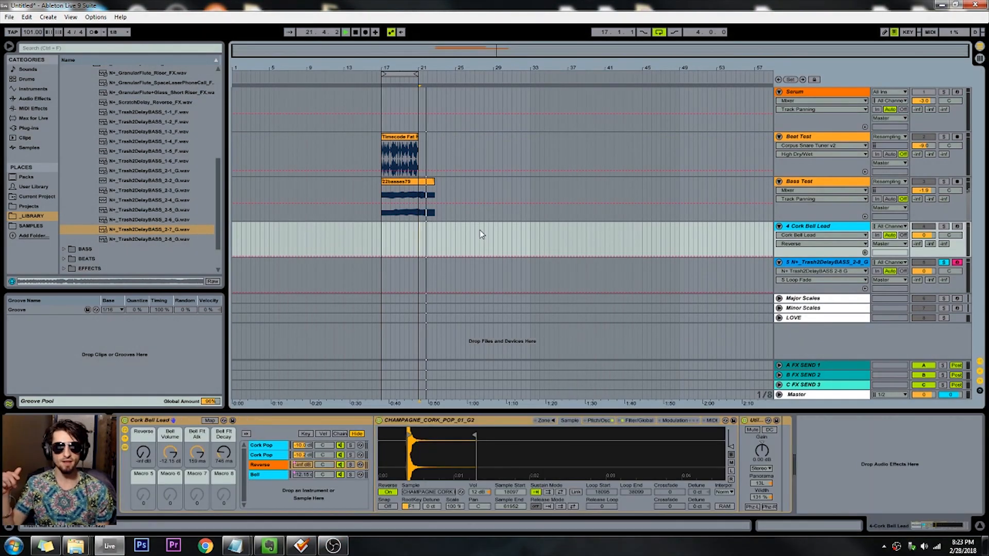